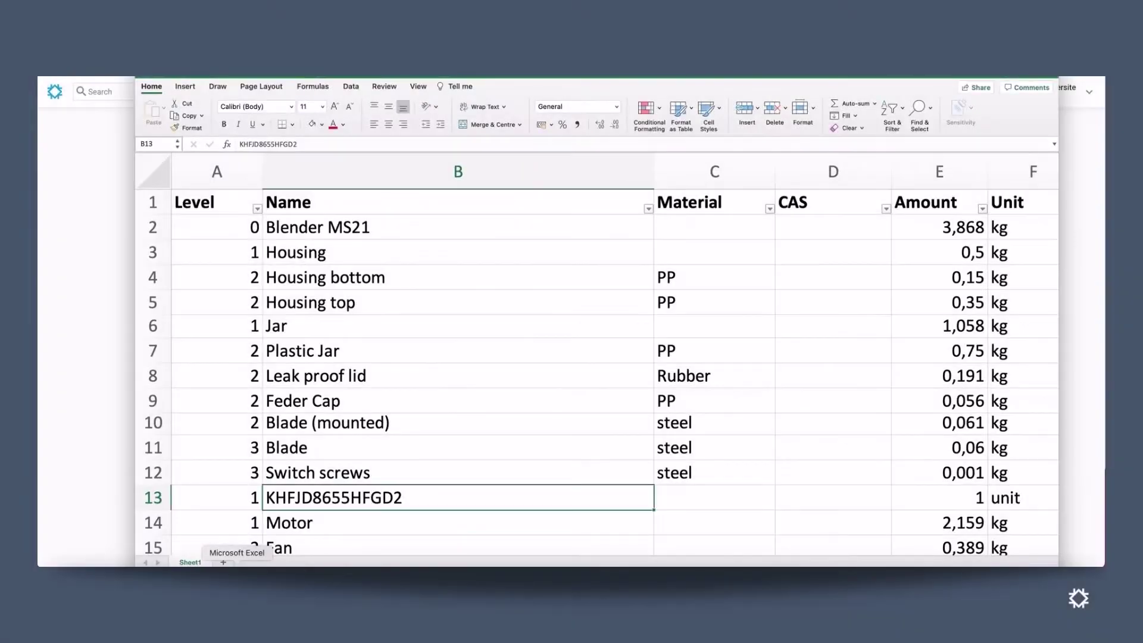
Step: In the Excel BOM sheet, add levels 2 and 3 to the Level column filter
mouse_move(648, 76)
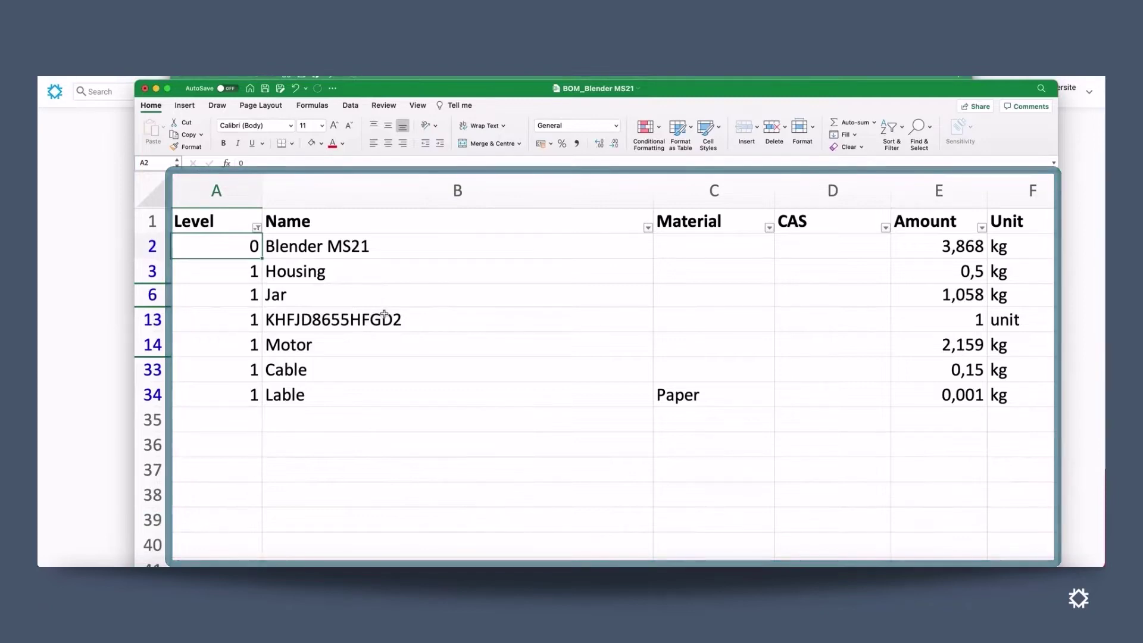
click(384, 316)
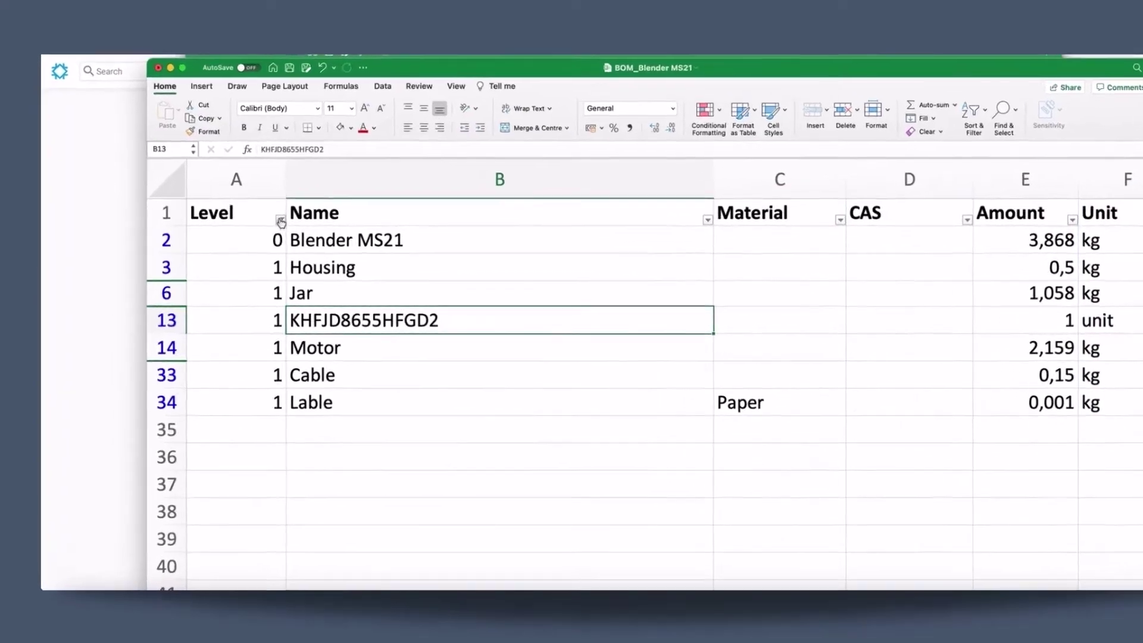
click(256, 228)
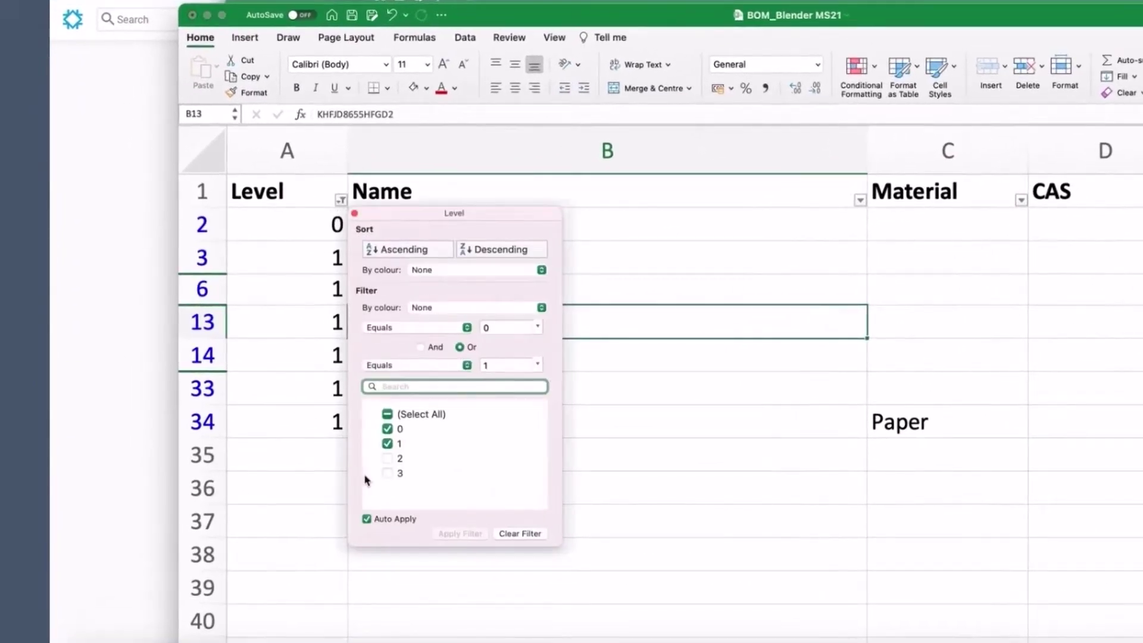
click(387, 459)
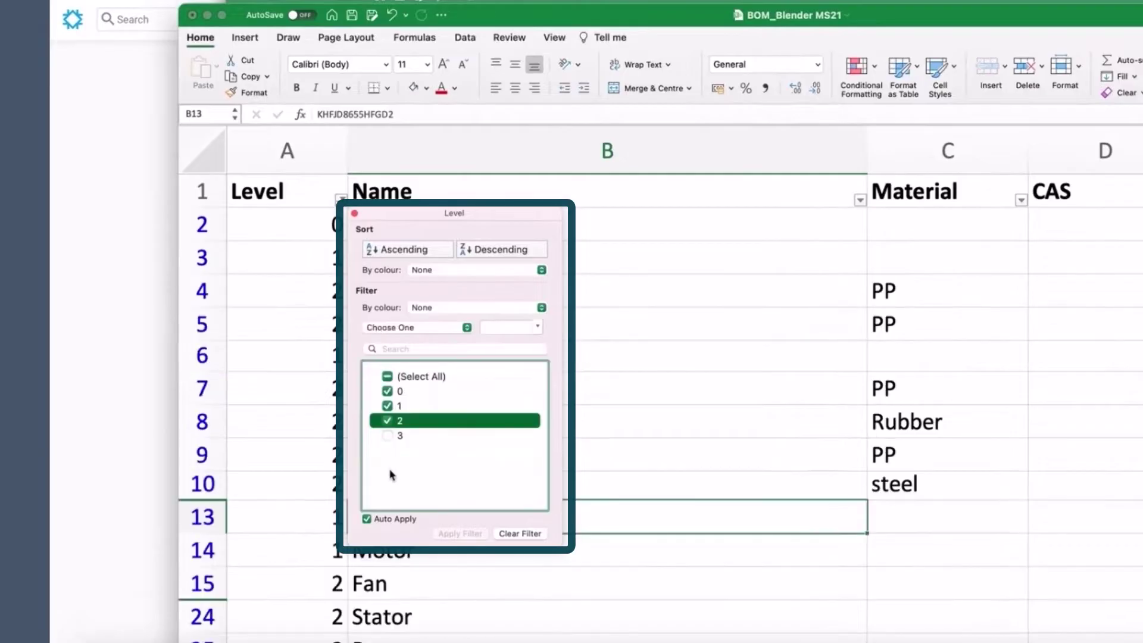
click(388, 437)
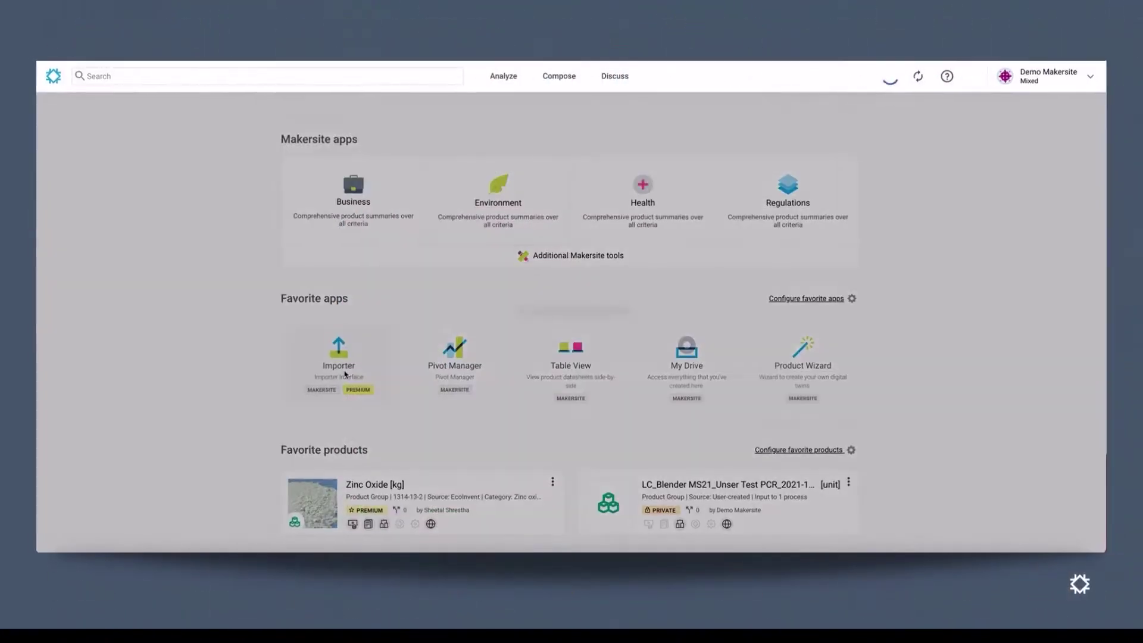
Step: Import BOM_Blender MS21.xlsx through Makersite's Bill of Materials importer
click(344, 372)
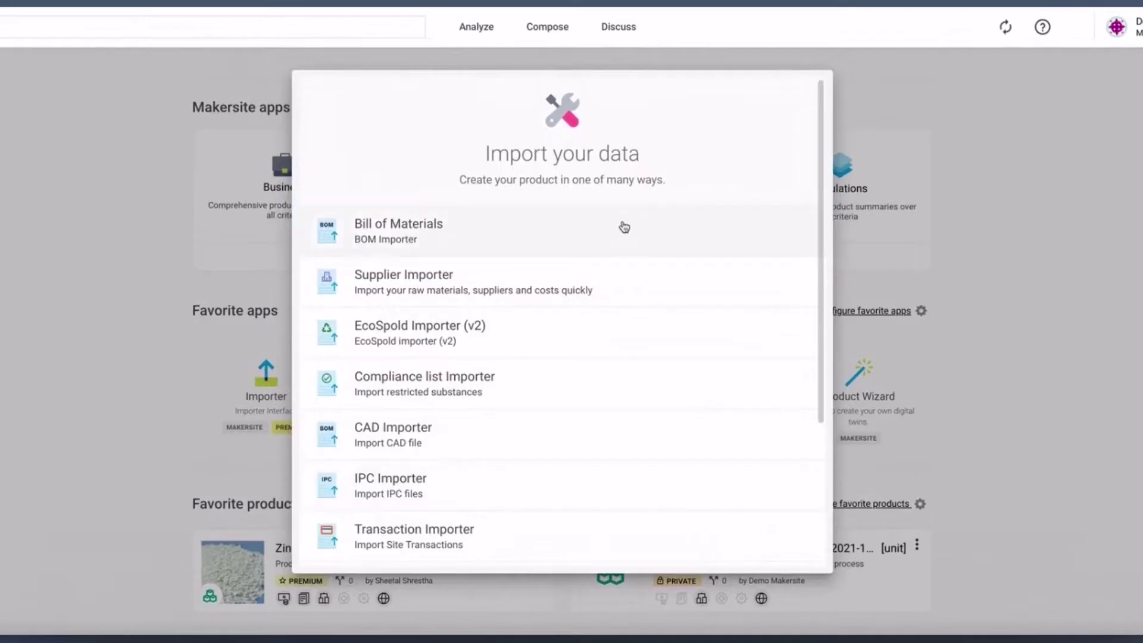
click(624, 227)
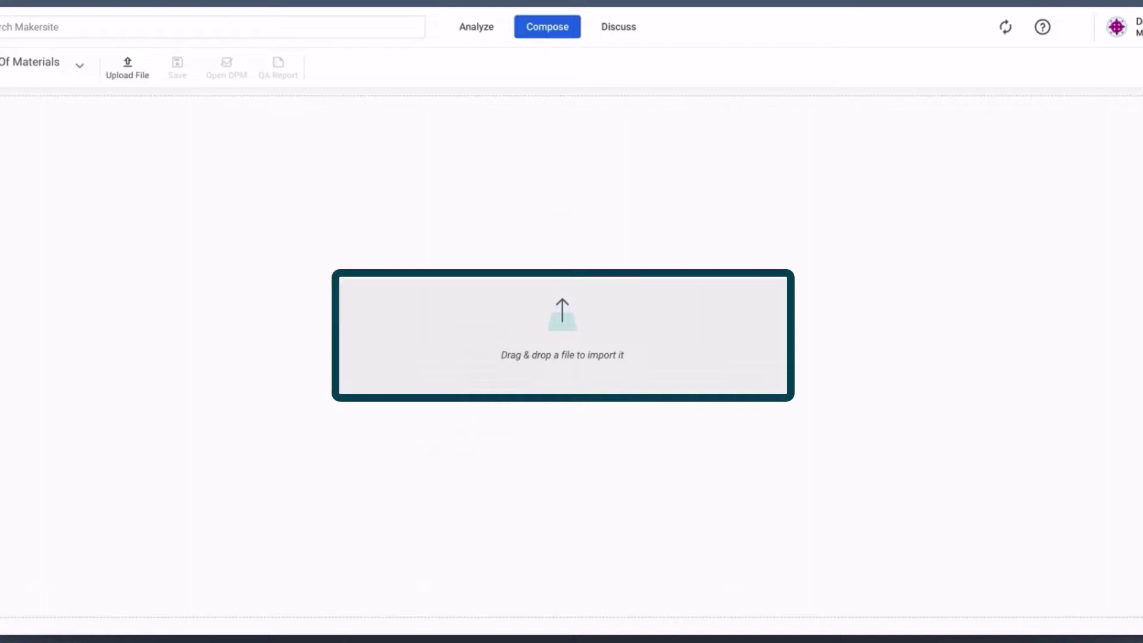
drag(873, 141, 617, 362)
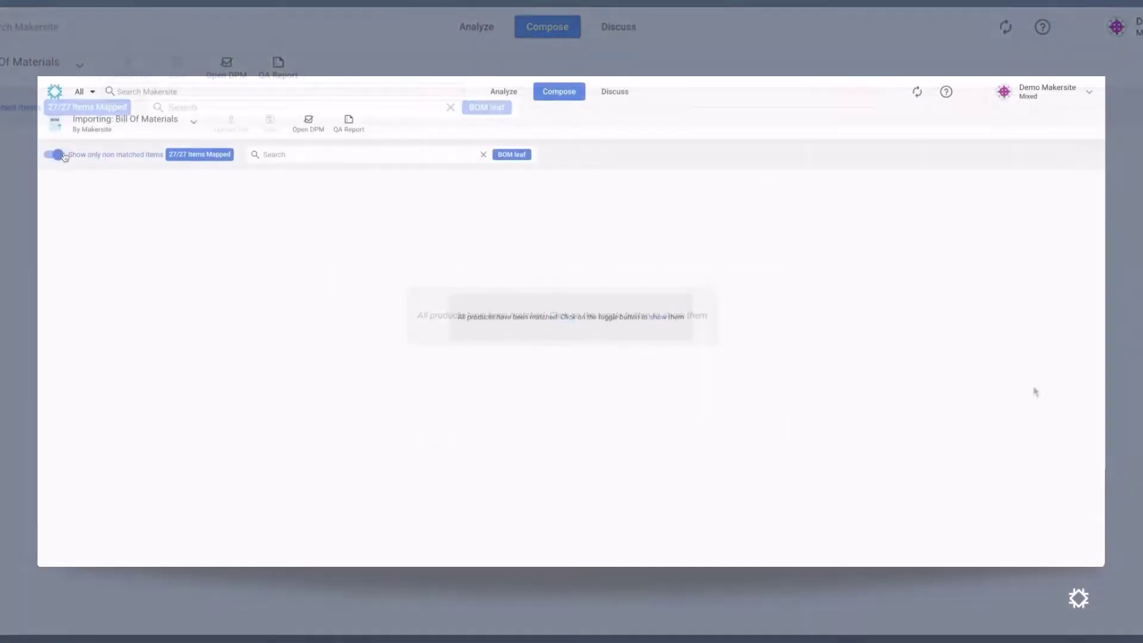
Step: Turn off 'Show only non matched items', review the BOM table, and open DPM
click(58, 155)
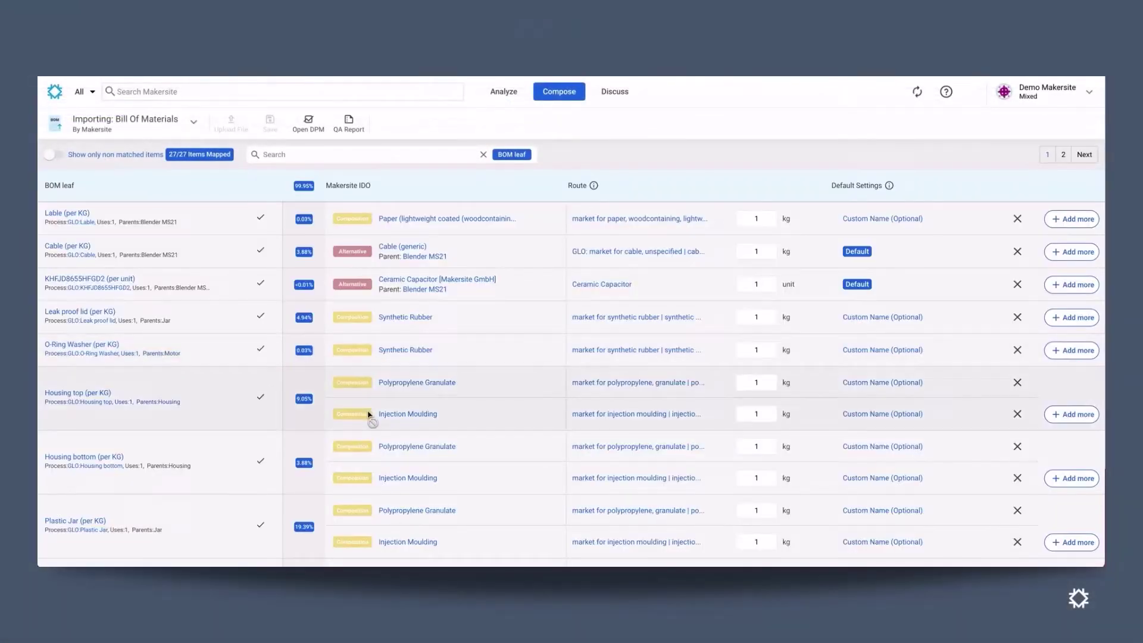
scroll(369, 415, down, 2)
scroll(368, 415, down, 5)
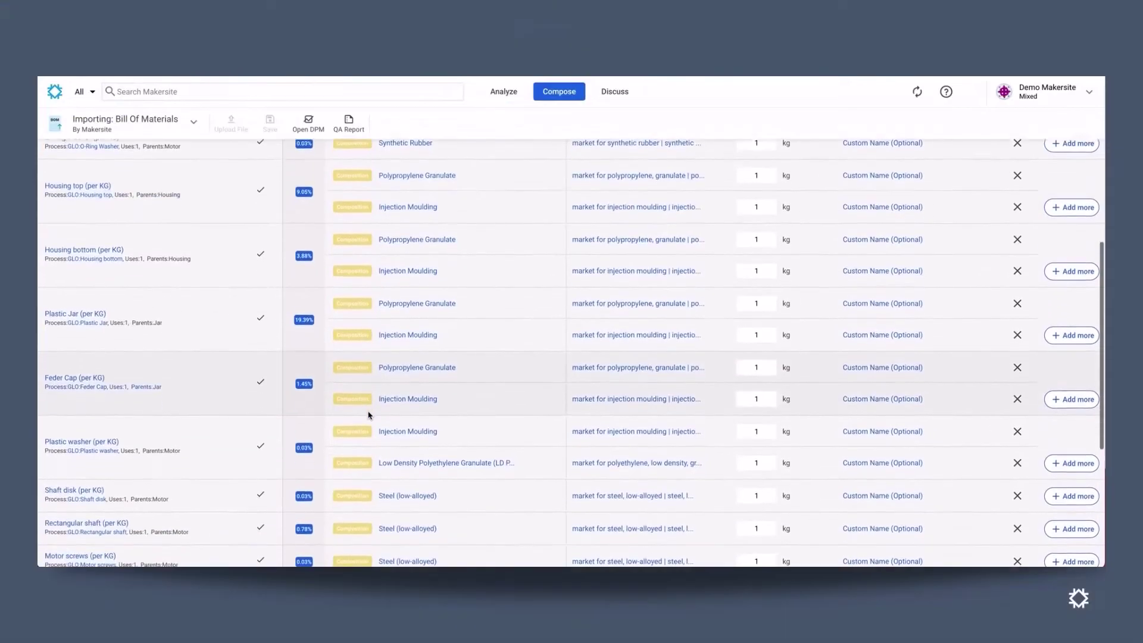
scroll(369, 415, down, 4)
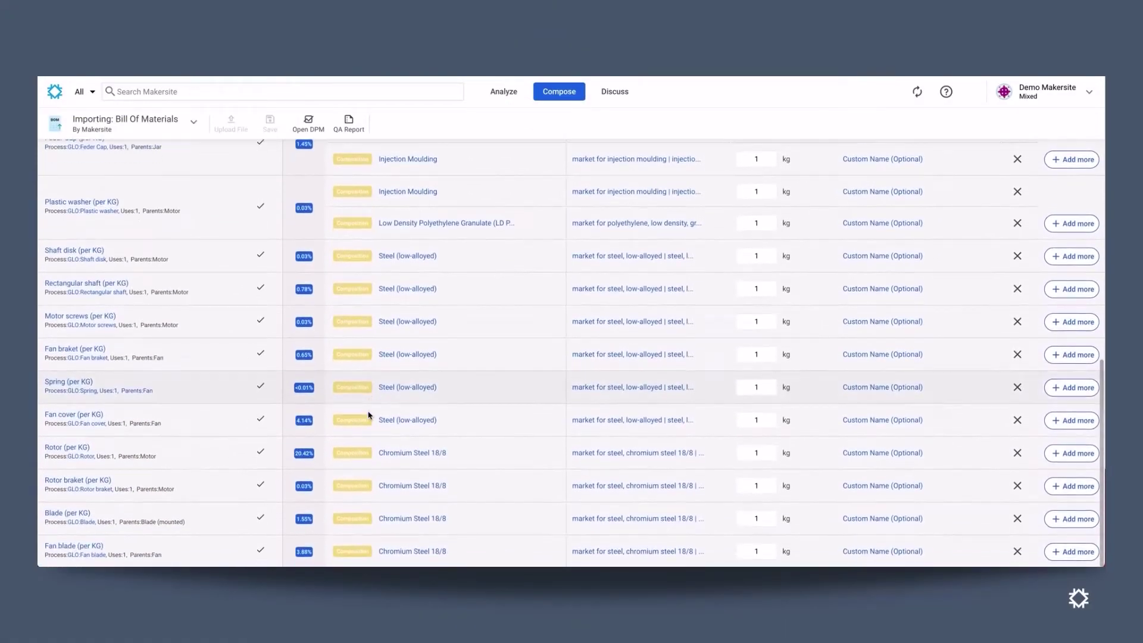
scroll(368, 415, up, 4)
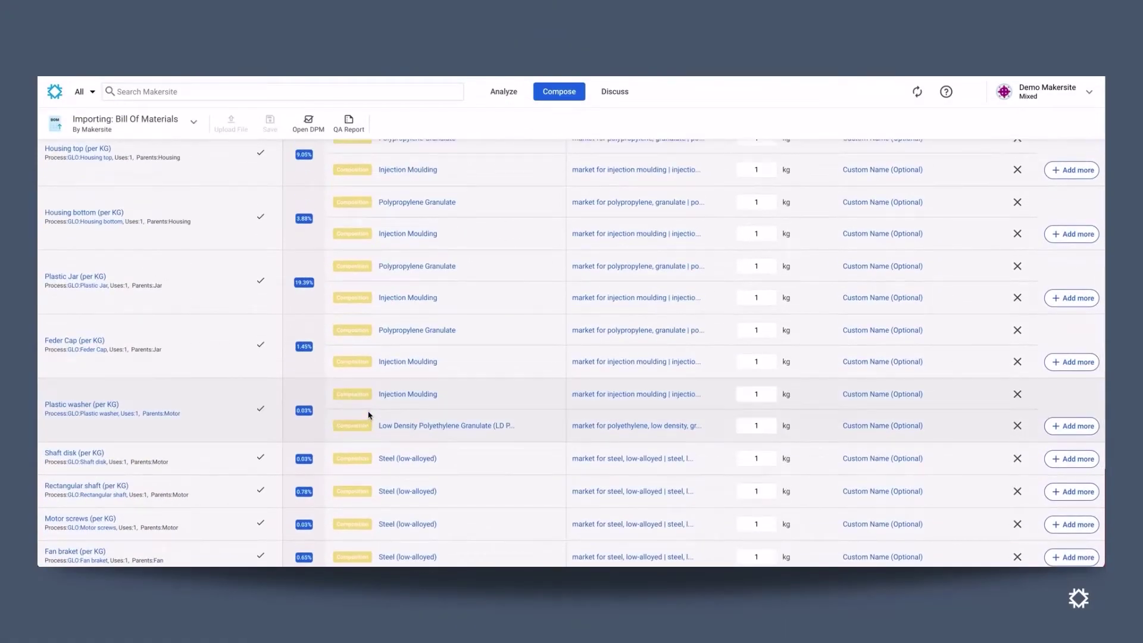
scroll(369, 415, up, 1)
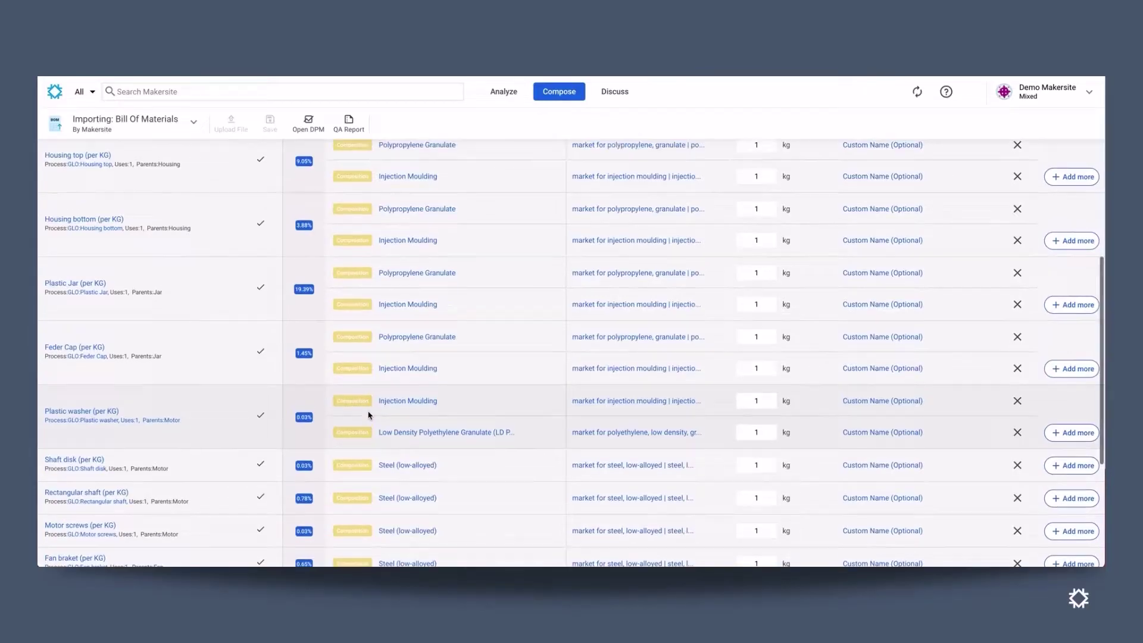
scroll(368, 415, up, 1)
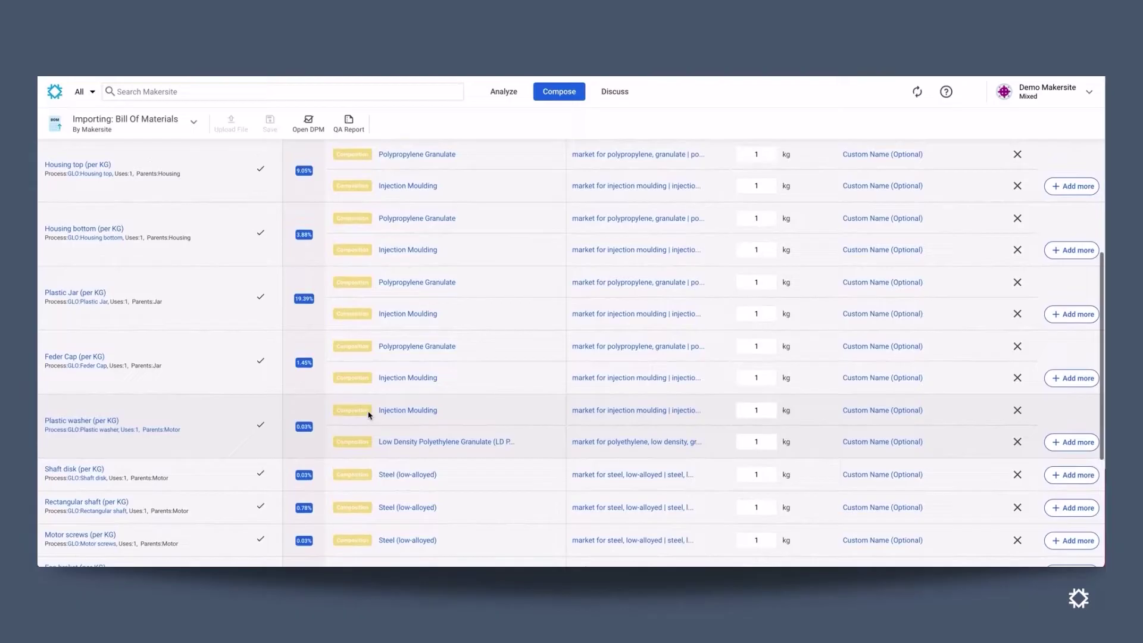
scroll(369, 415, up, 5)
click(314, 124)
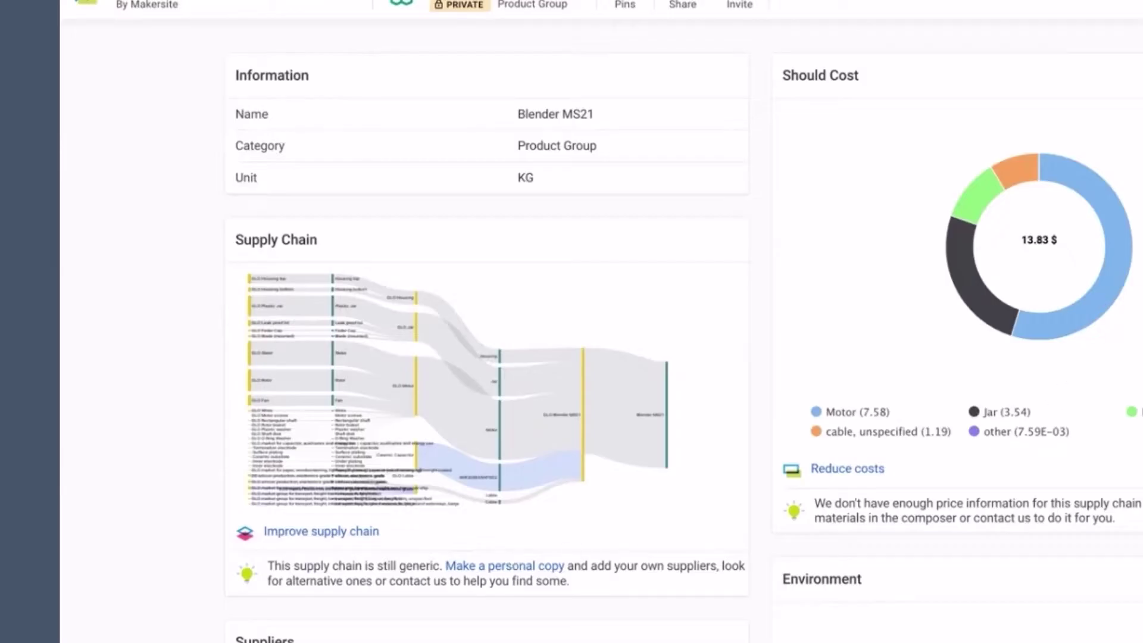
Step: Review the 13.83 $ should-cost and 14.71 kg CO2 eq cards, then open the Supply Chain Sankey
scroll(1088, 423, down, 5)
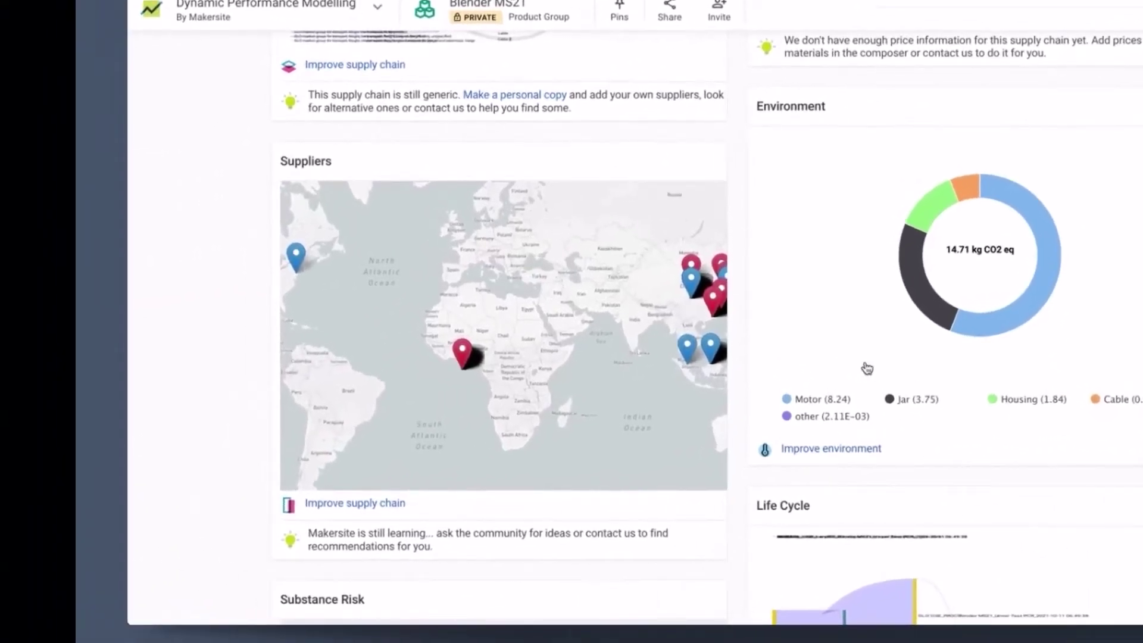
scroll(467, 415, down, 5)
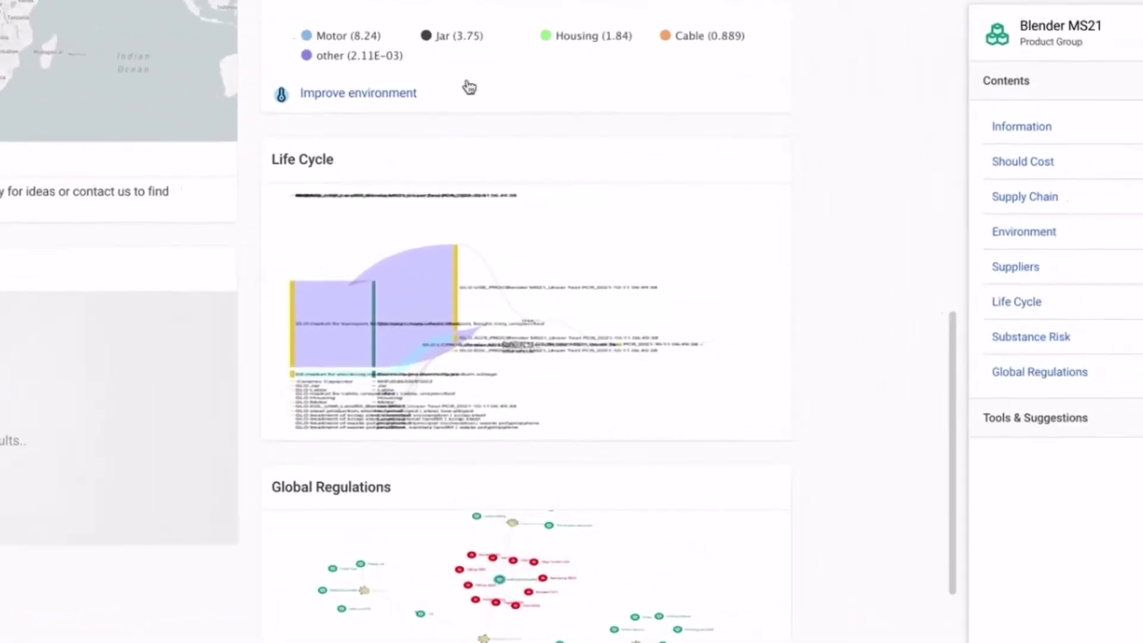
scroll(649, 469, down, 3)
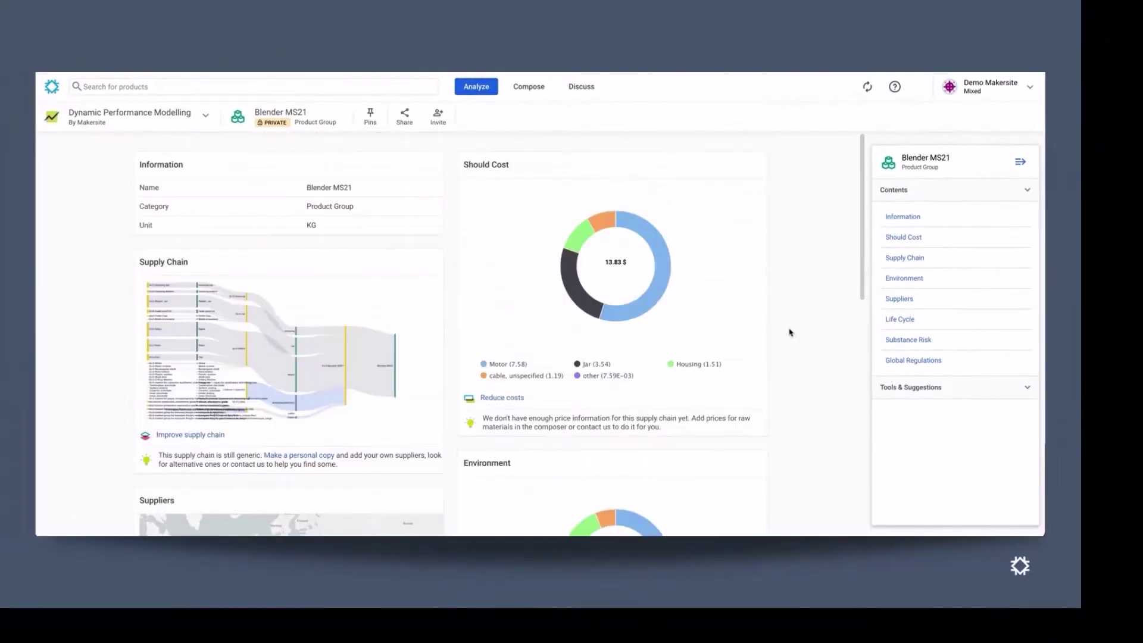
click(274, 356)
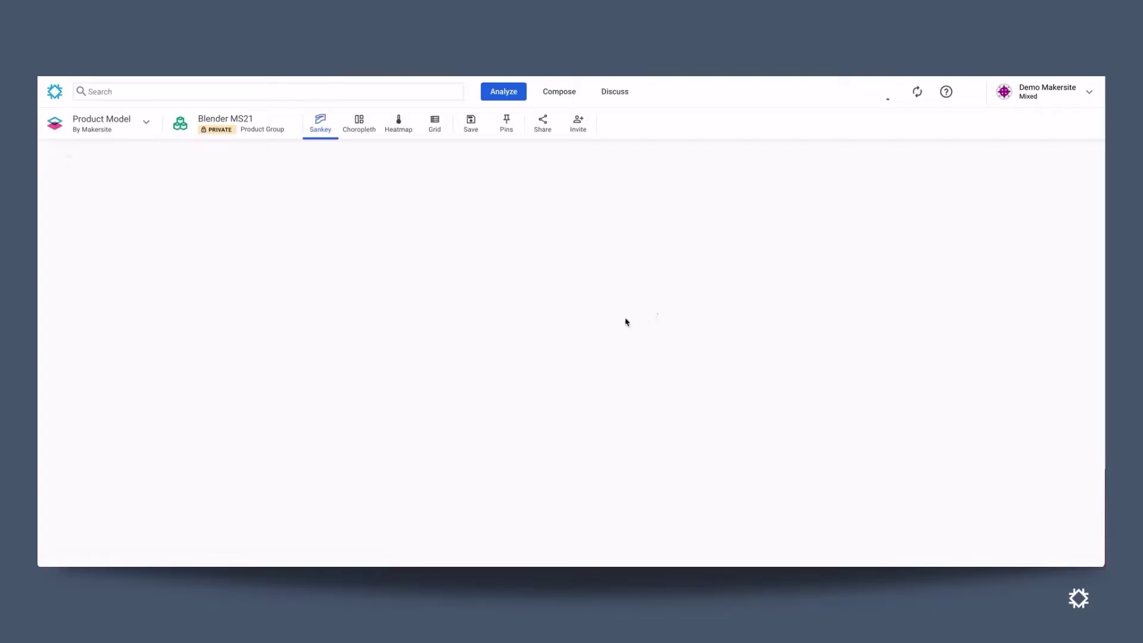
Step: Zoom the Sankey out to GLO:Blender MS21 and check Motor's 2.159 kg flow
scroll(704, 365, down, 3)
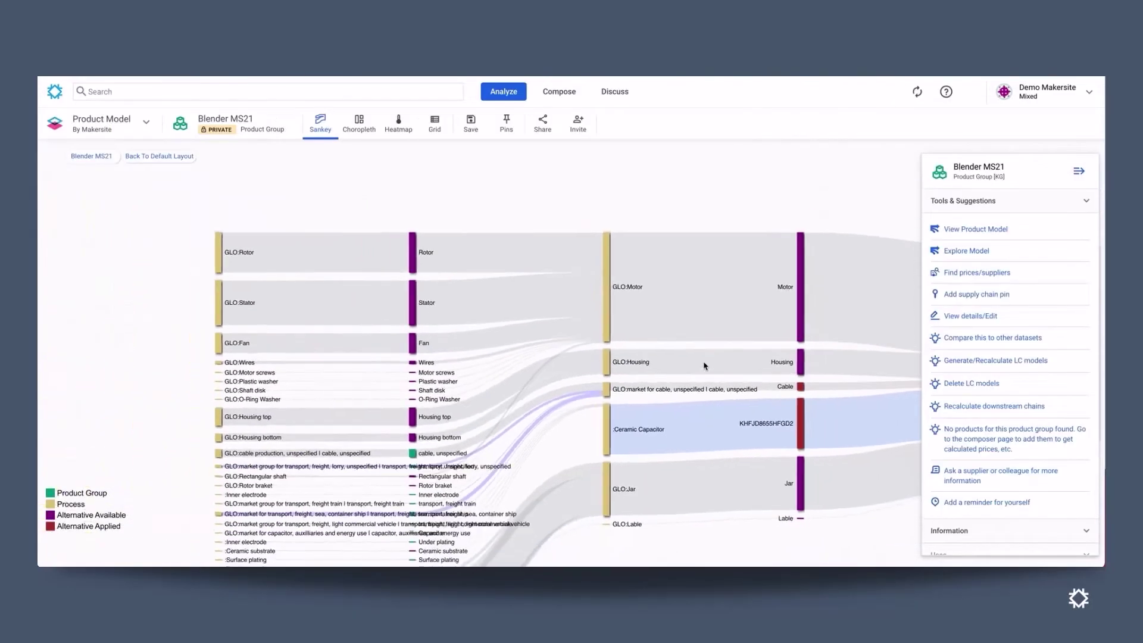
scroll(637, 456, down, 3)
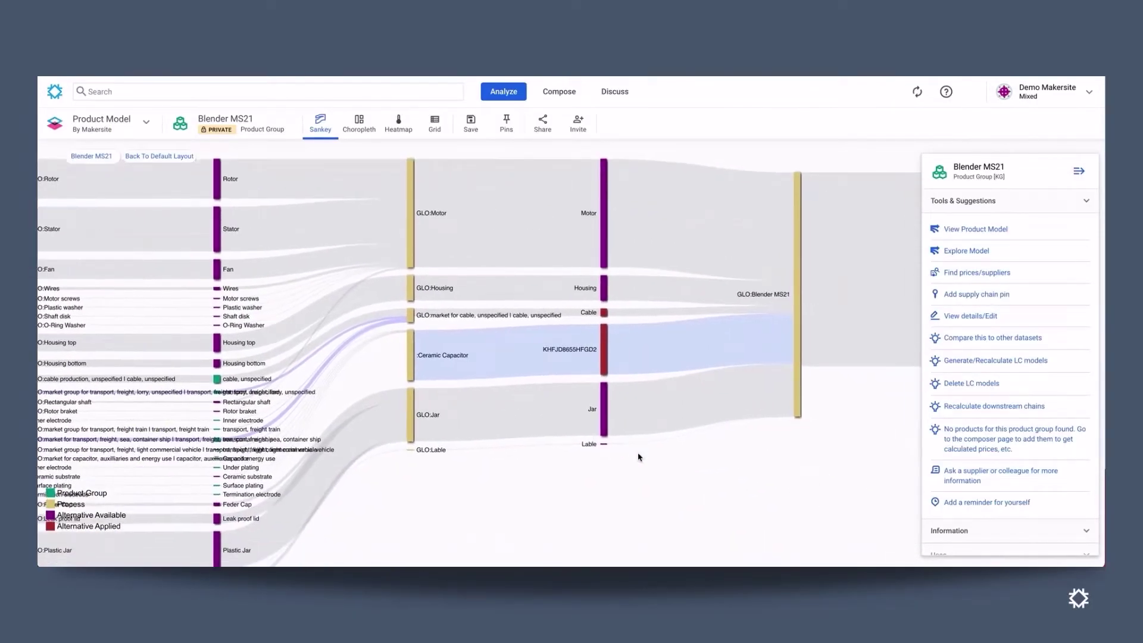
scroll(601, 431, down, 4)
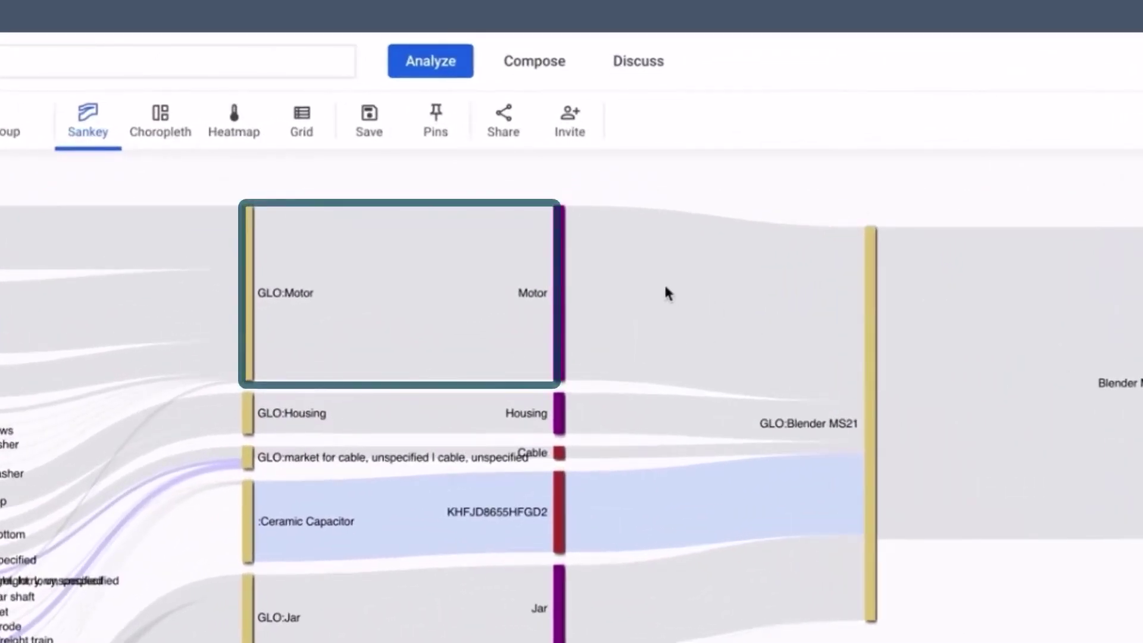
mouse_move(693, 295)
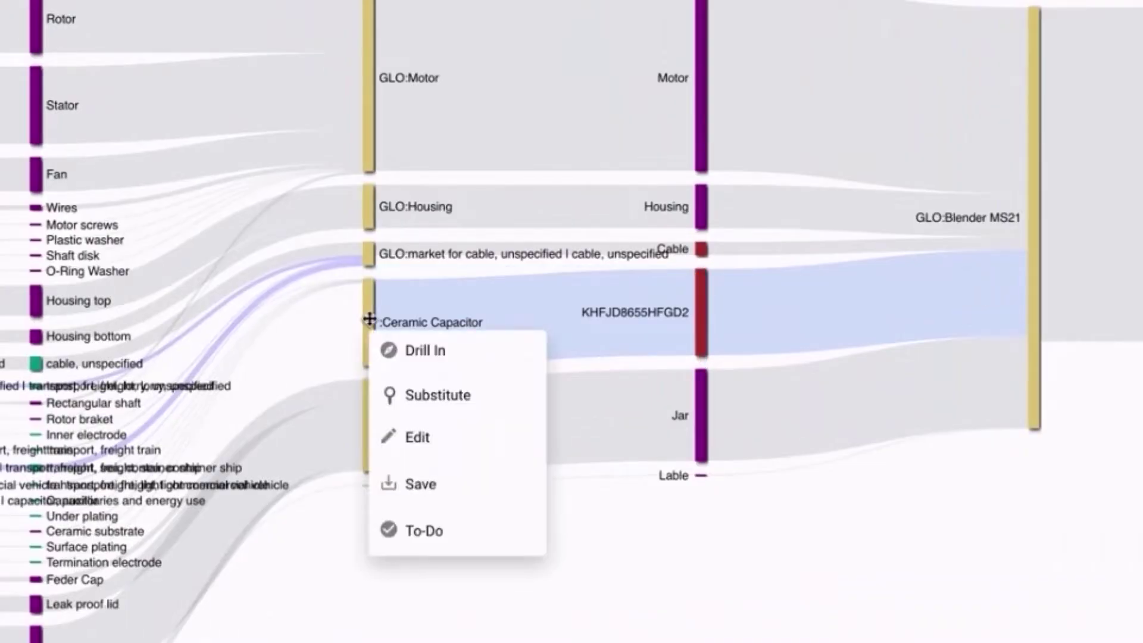
Step: Drill into Ceramic Capacitor to show Barium Titanate, Tin, Nickel and Copper, then return to Blender MS21
click(417, 350)
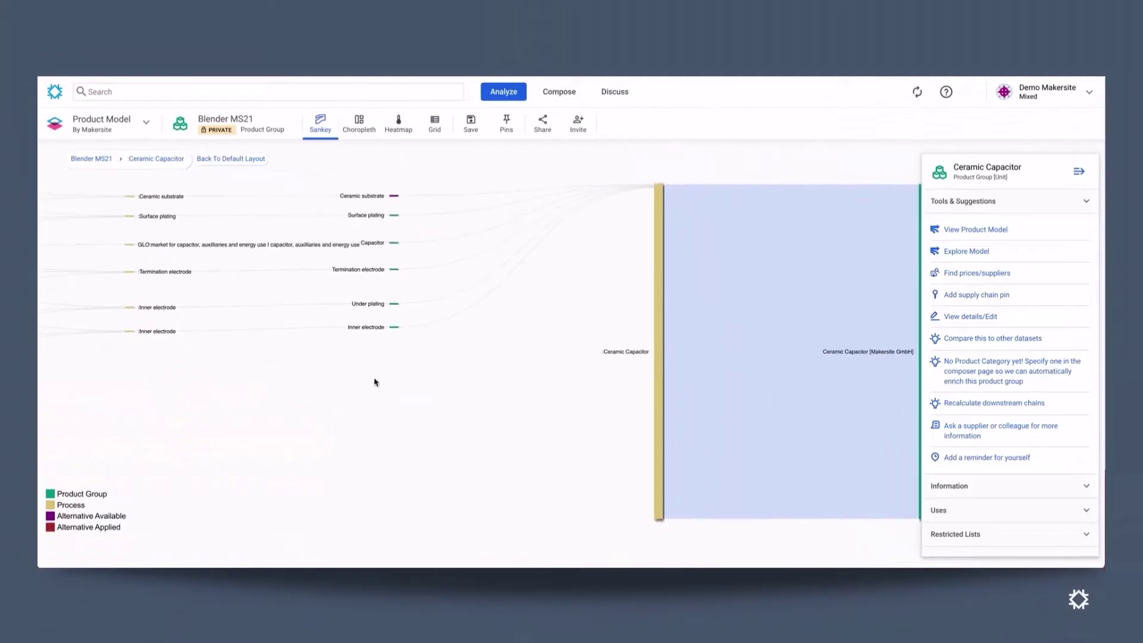
drag(375, 382, 675, 388)
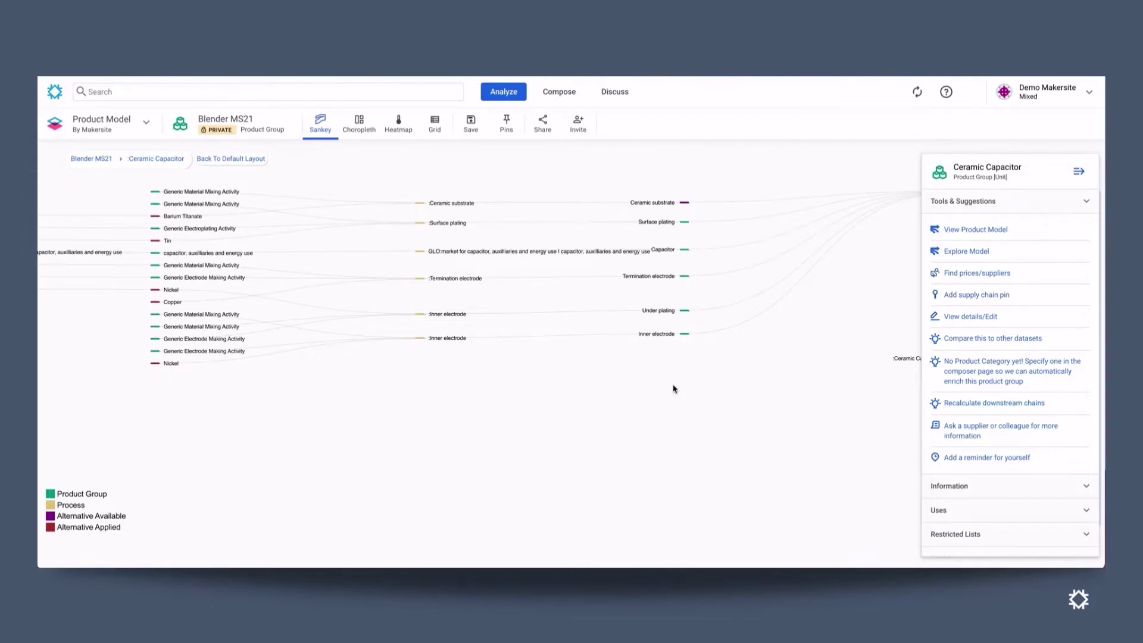
drag(673, 389, 870, 426)
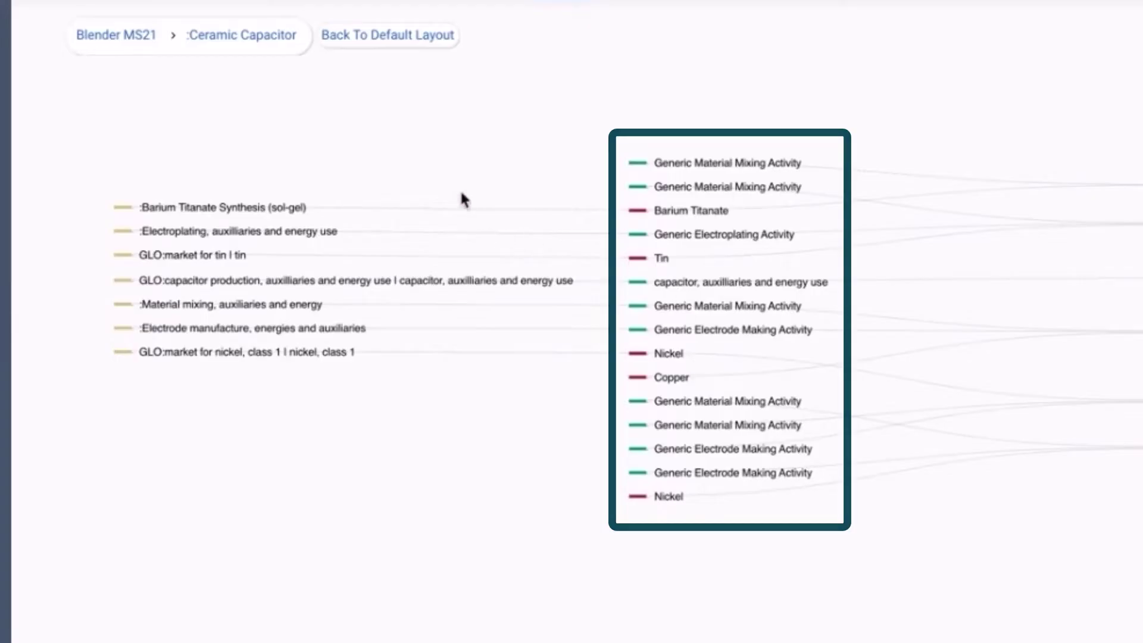
click(81, 160)
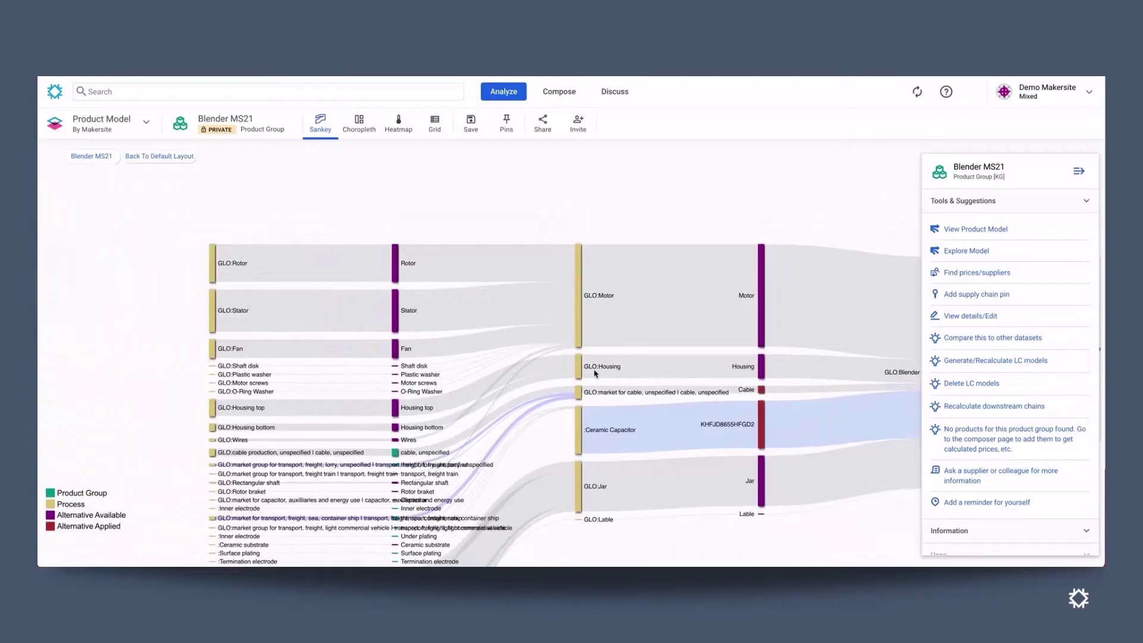
Step: Pick the Climate Change – Total app from the Environment tab; Motor shows about 8.236 kg CO2 eq
drag(695, 514, 492, 472)
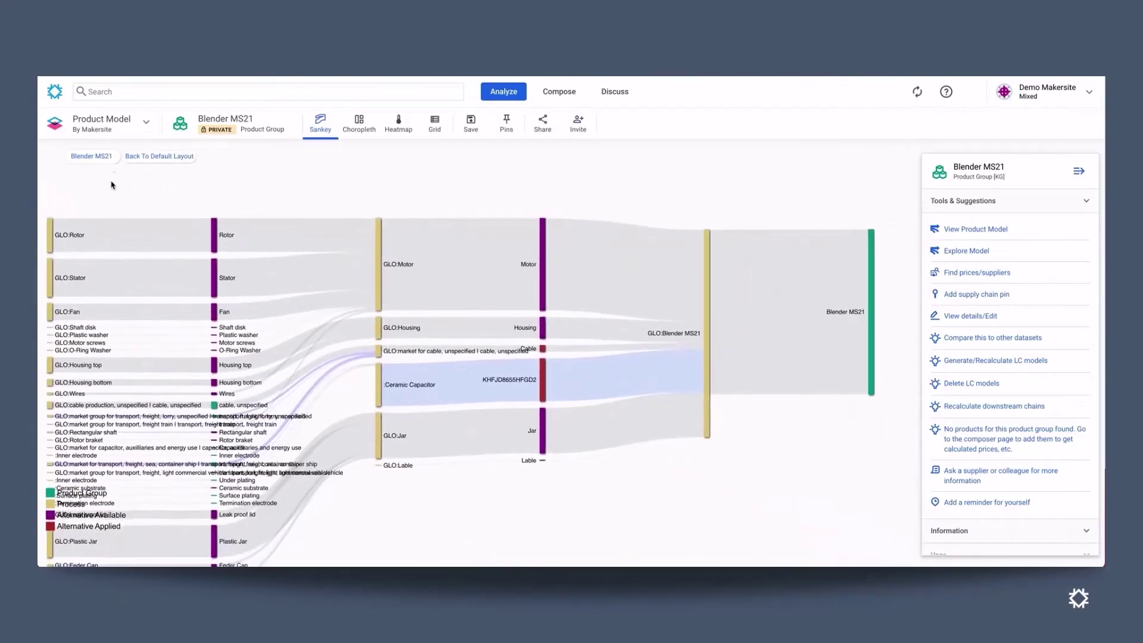
click(142, 121)
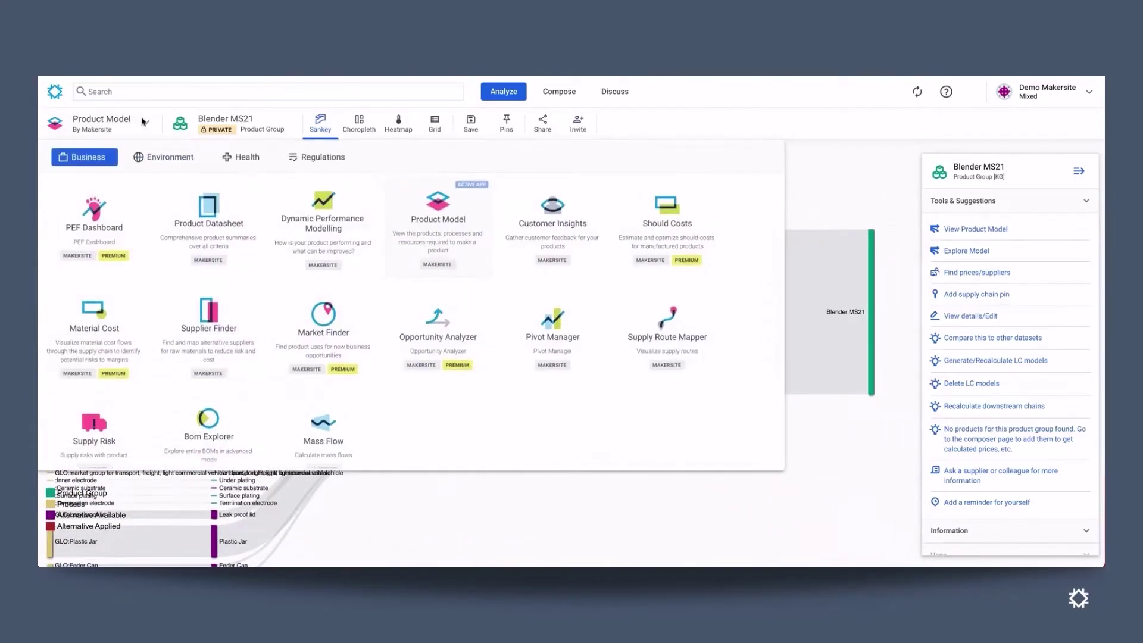
click(168, 158)
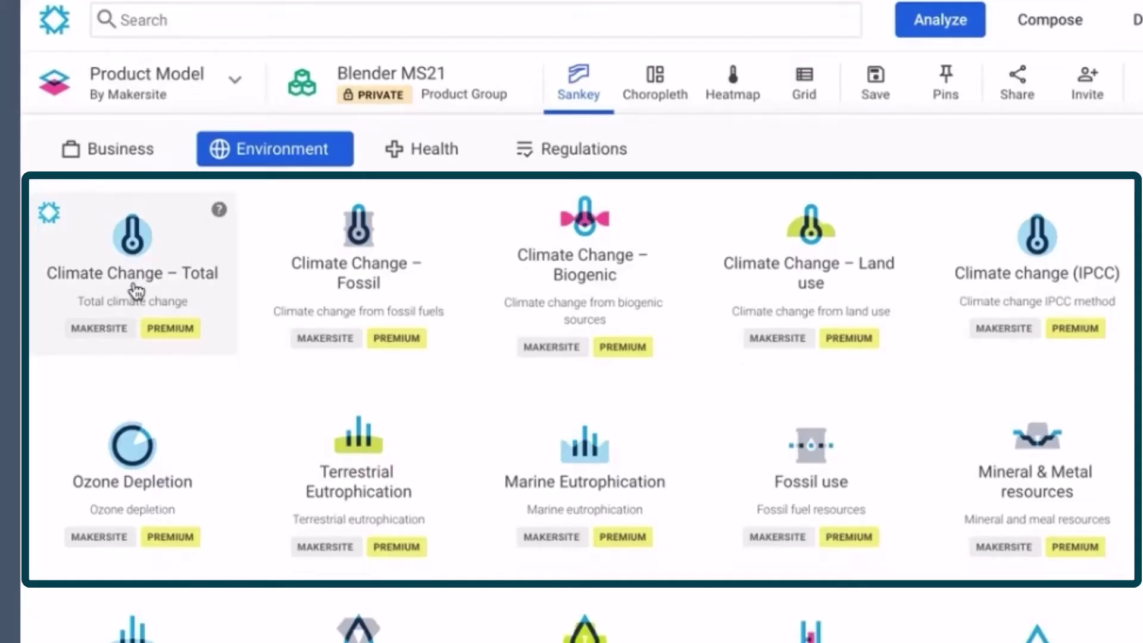
scroll(137, 292, down, 1)
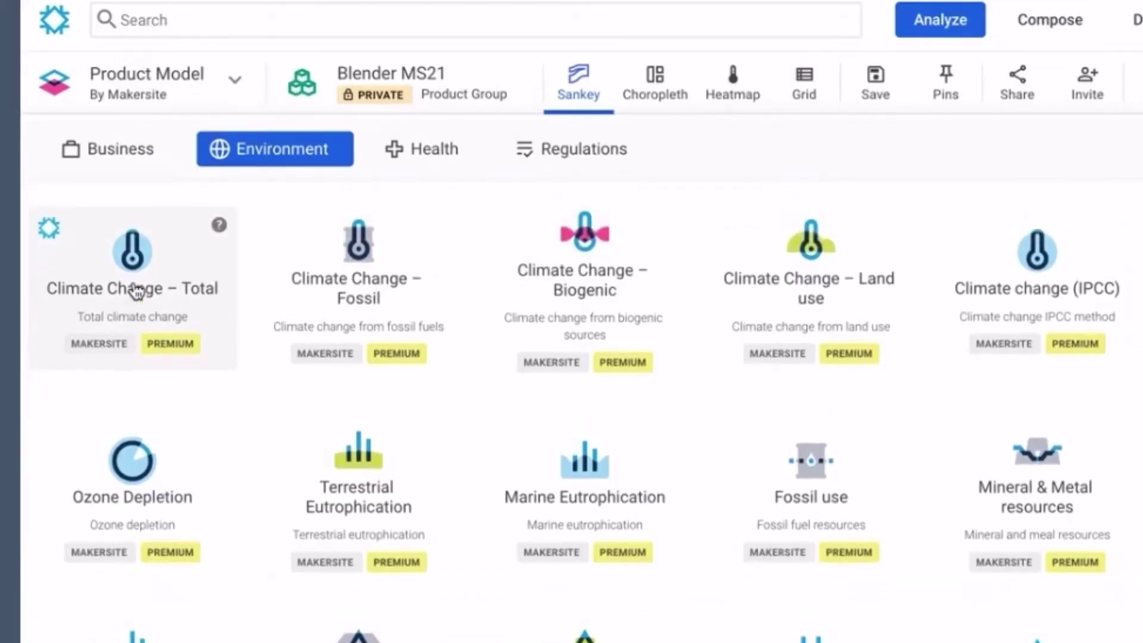
scroll(137, 291, down, 2)
scroll(137, 291, up, 1)
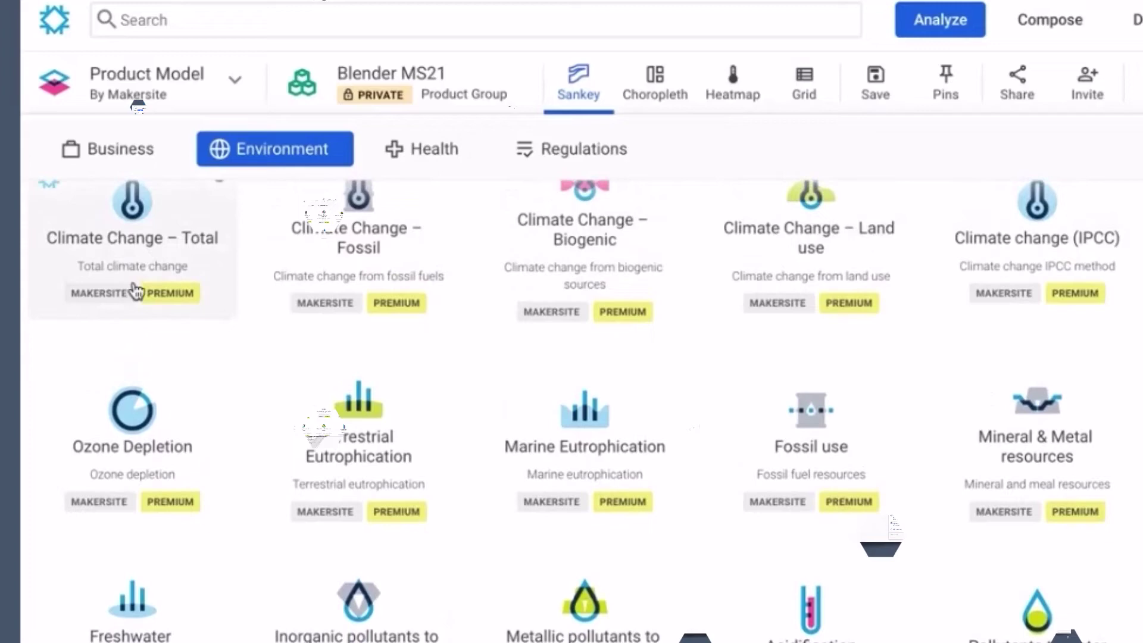
click(137, 292)
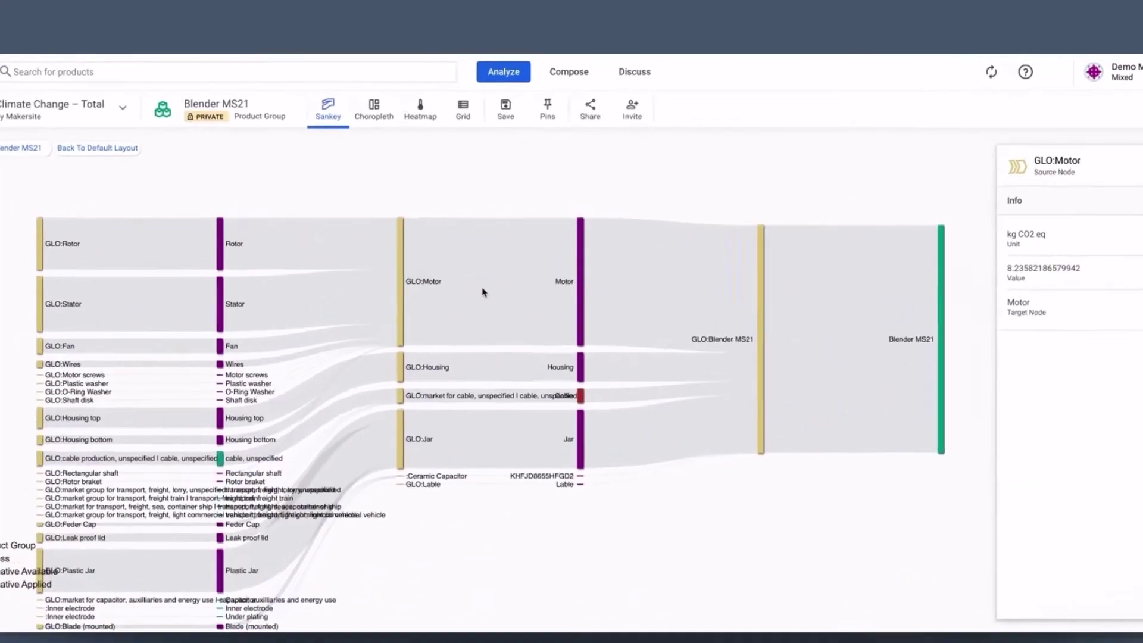
Step: Drill into the Stator node on the climate Sankey and pan so the whole flow fits
mouse_move(485, 278)
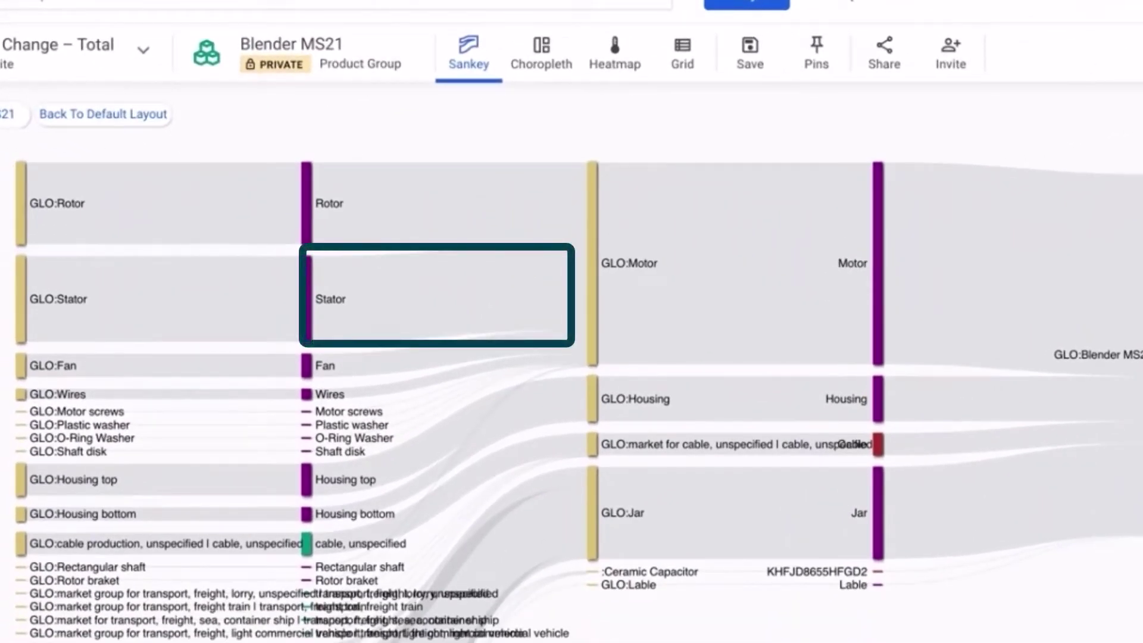
click(375, 324)
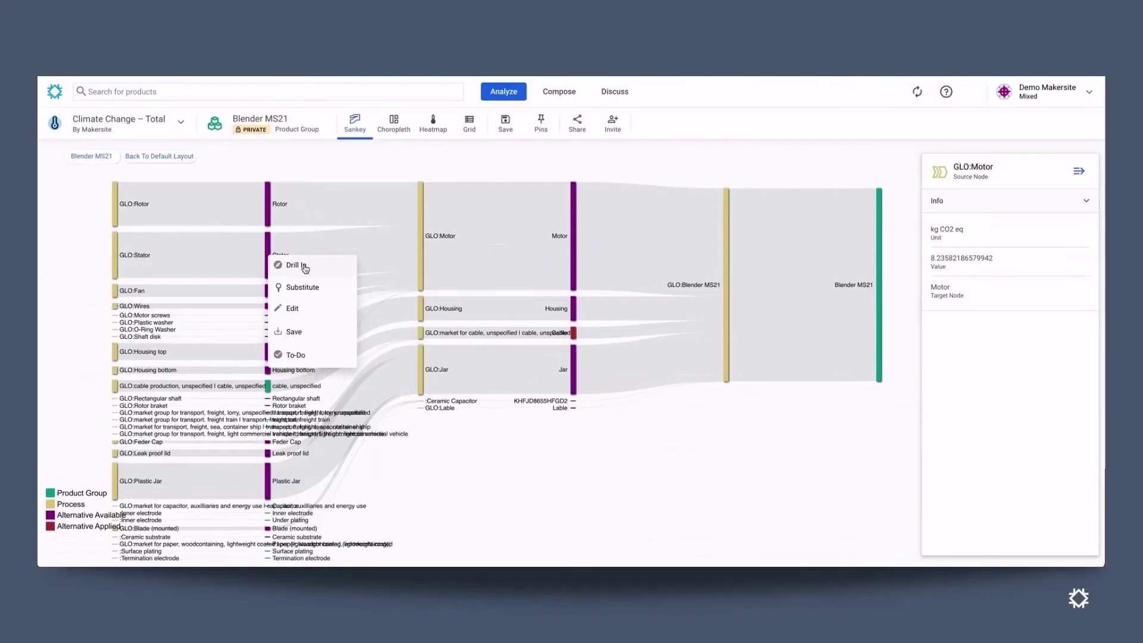
click(305, 268)
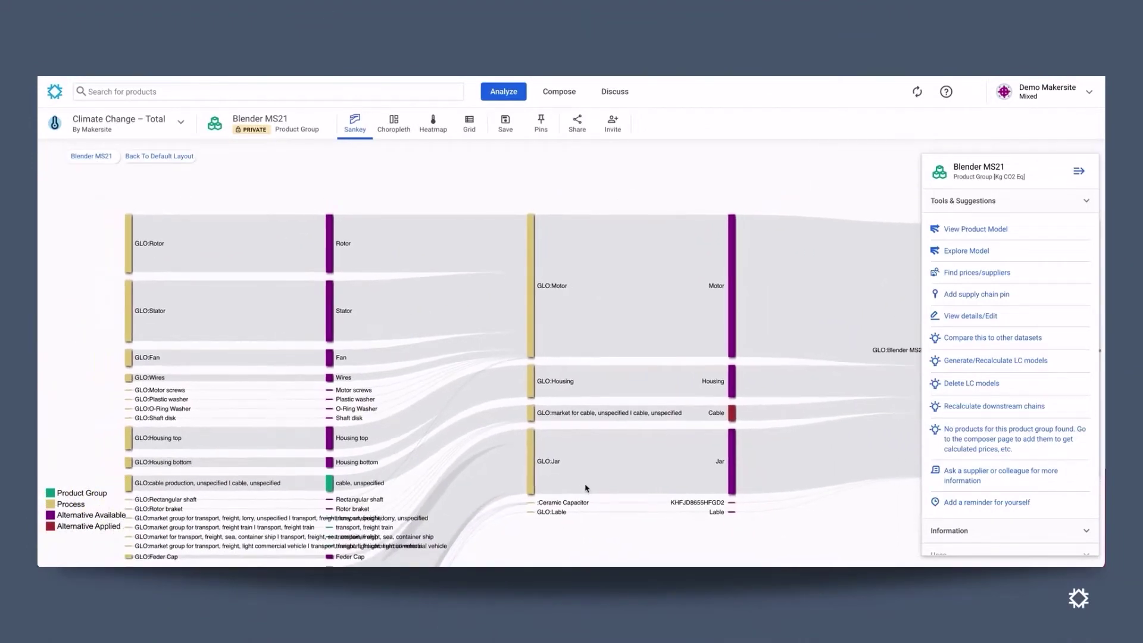
drag(587, 528, 535, 503)
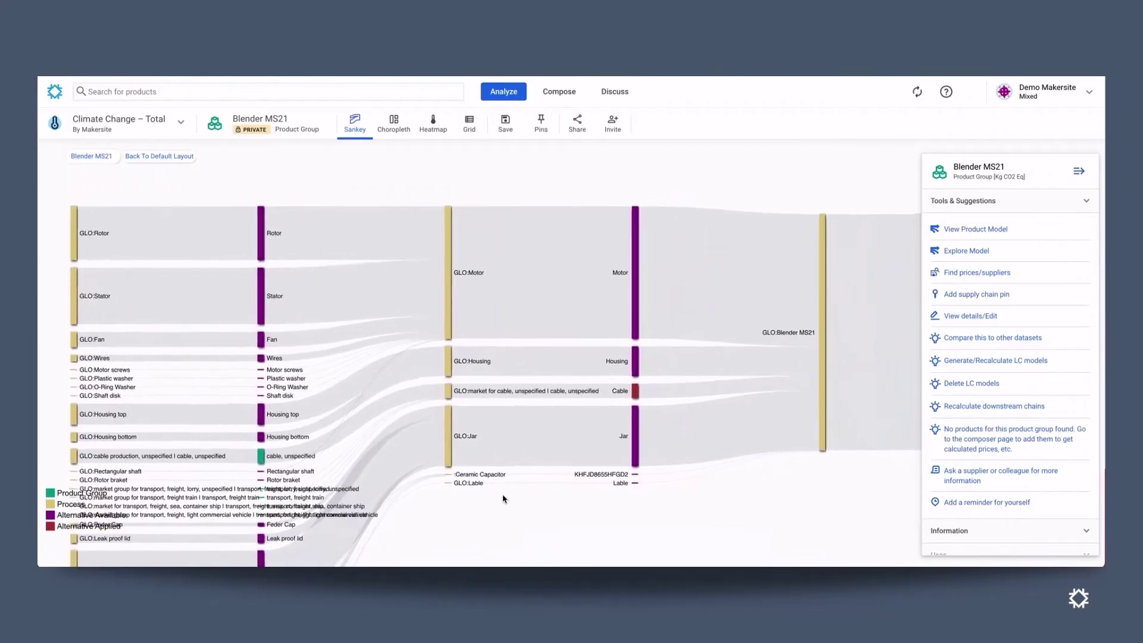
drag(502, 499, 442, 442)
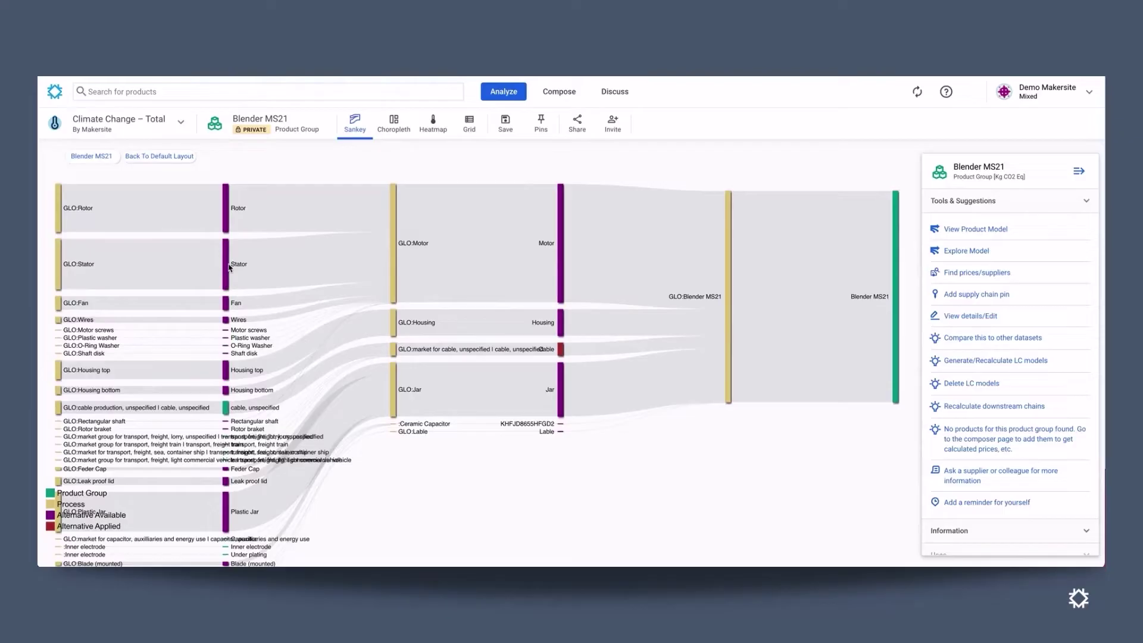
Step: Substitute the Stator with 'aluminium alloy, AlMg3' and apply the pin for a 23.0% increase
click(228, 263)
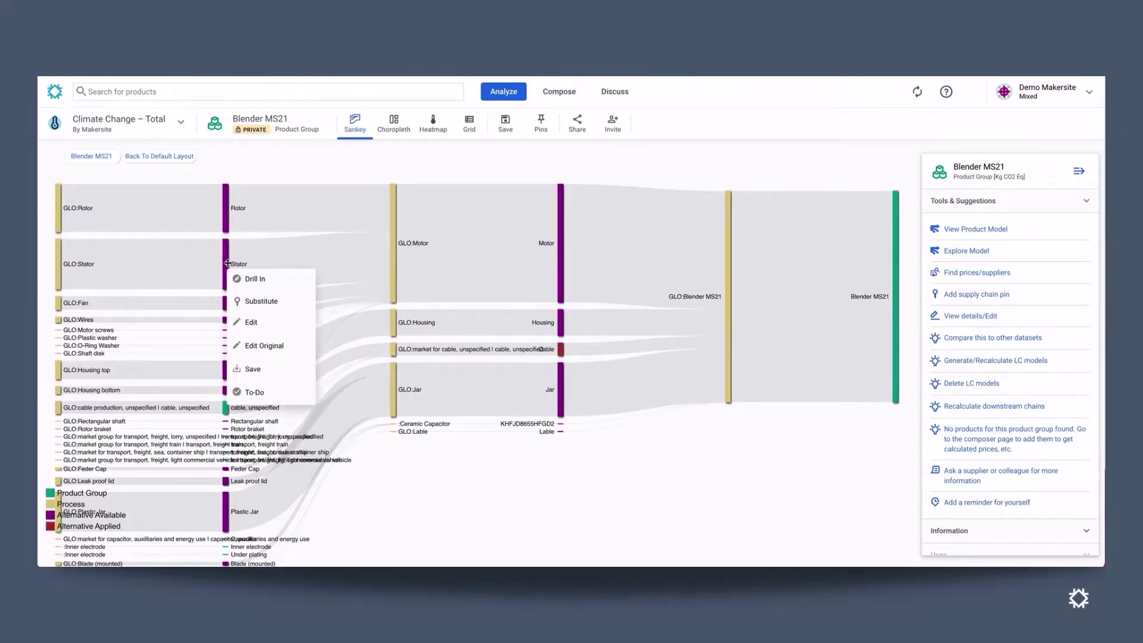
click(267, 301)
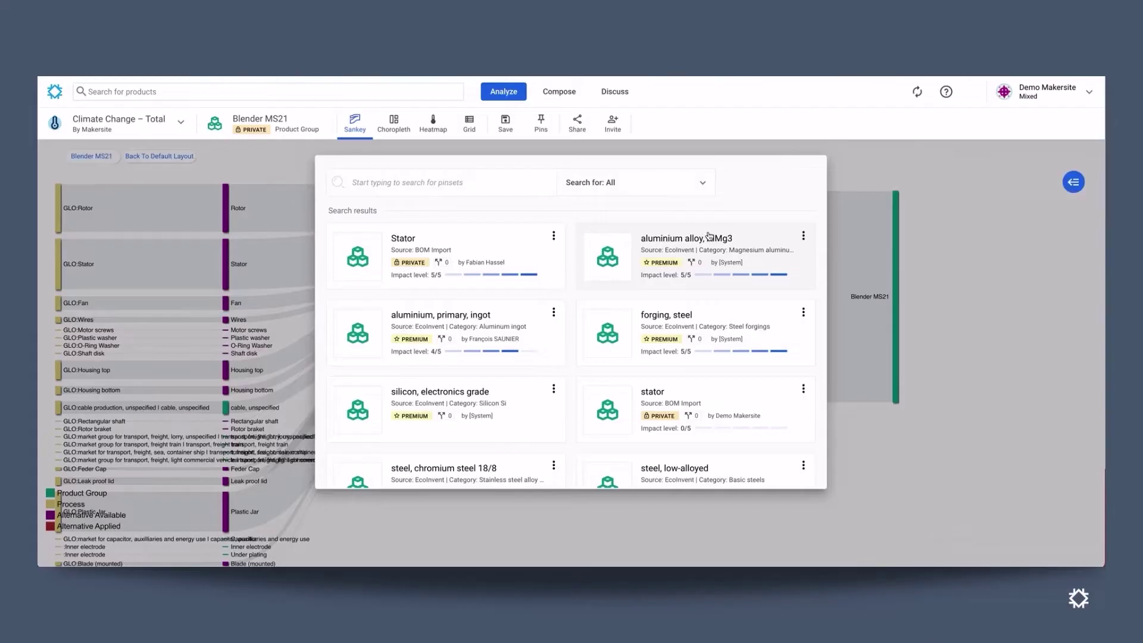
click(708, 236)
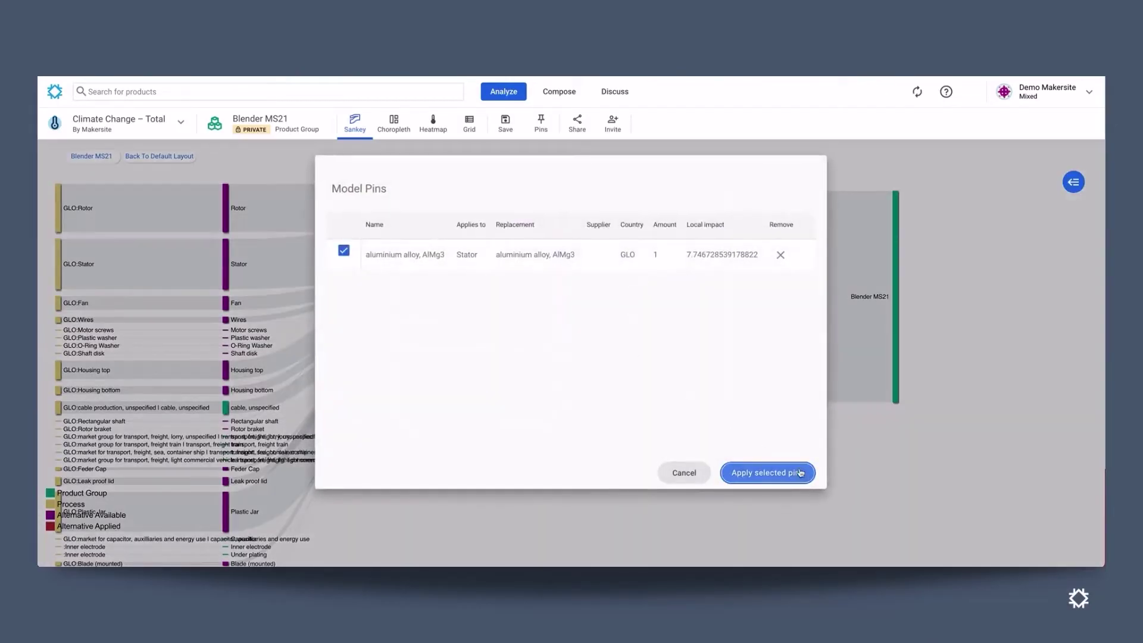
click(800, 473)
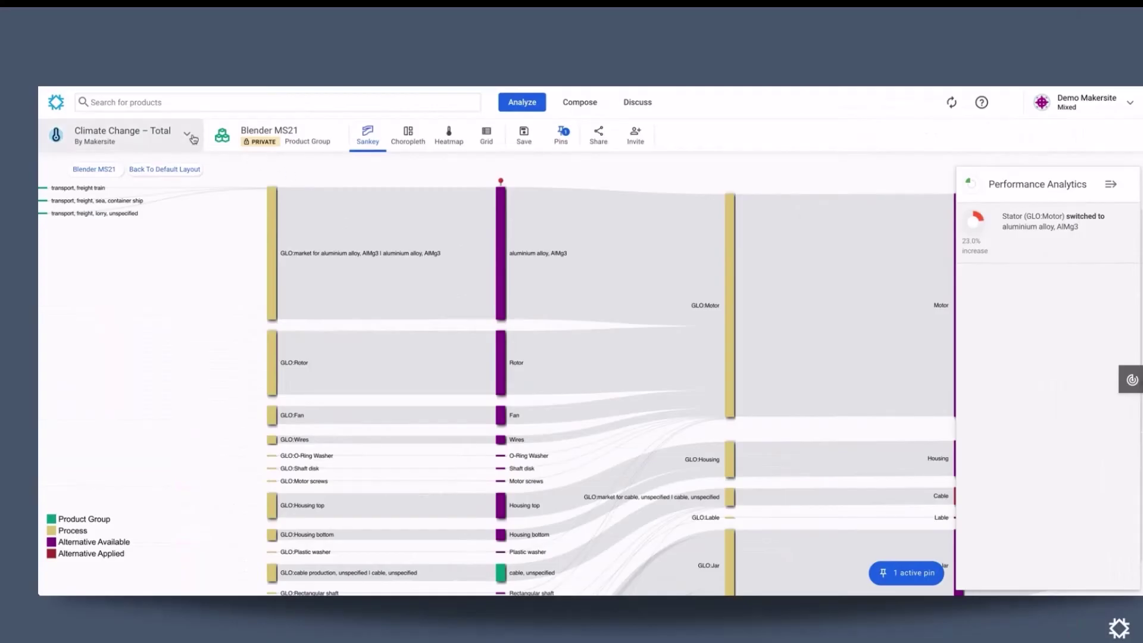
Step: Show Should Costs in Grid view: 15.81 US$ total cost, 17.03 US$ should-cost
click(189, 136)
click(89, 170)
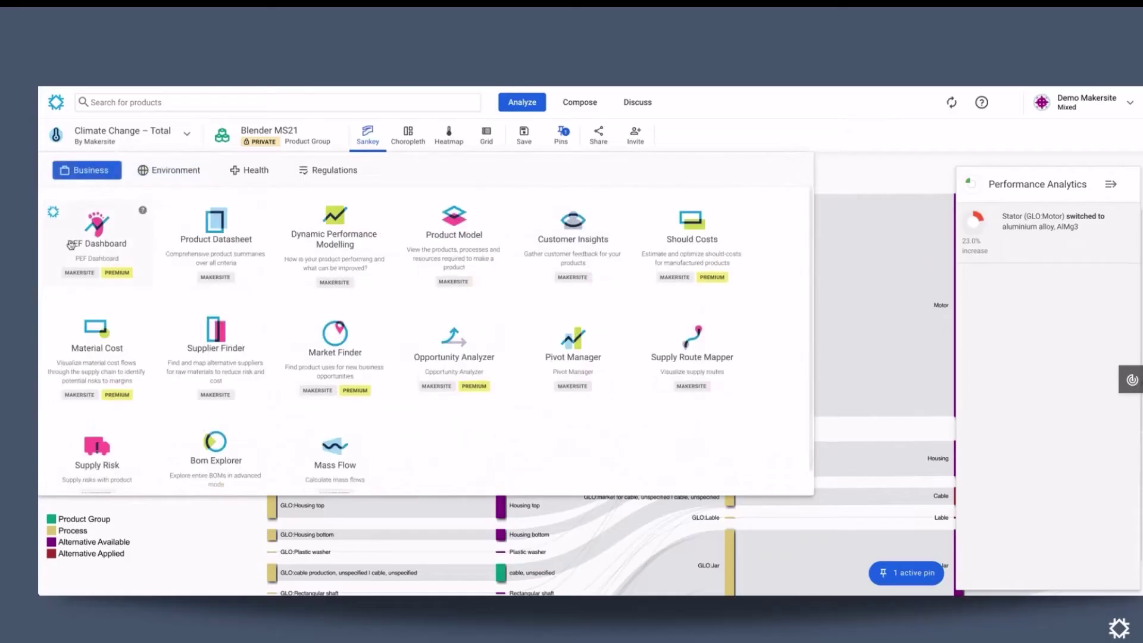
click(696, 240)
click(444, 137)
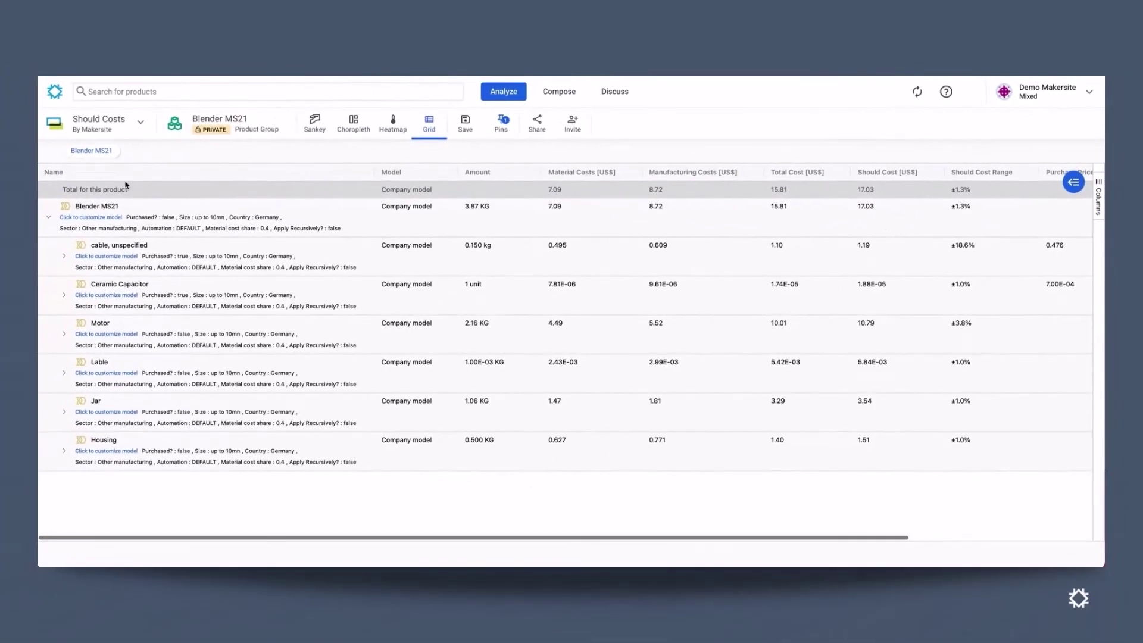
Step: Switch the Blender MS21 analysis to Supply Risk, displayed as a Sankey diagram
click(140, 123)
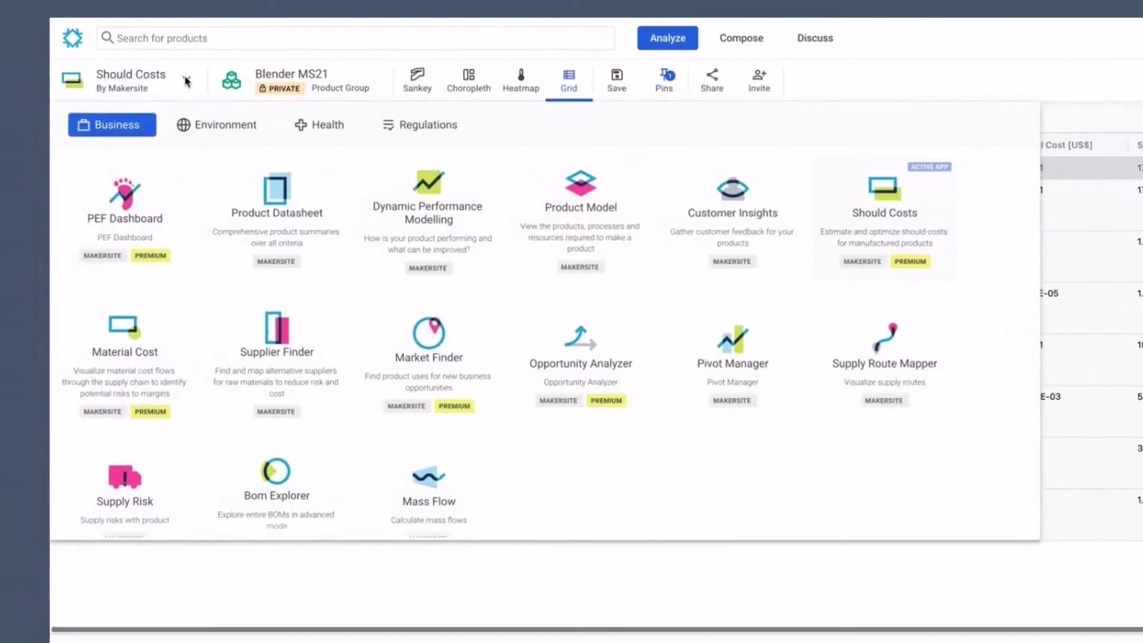
click(126, 488)
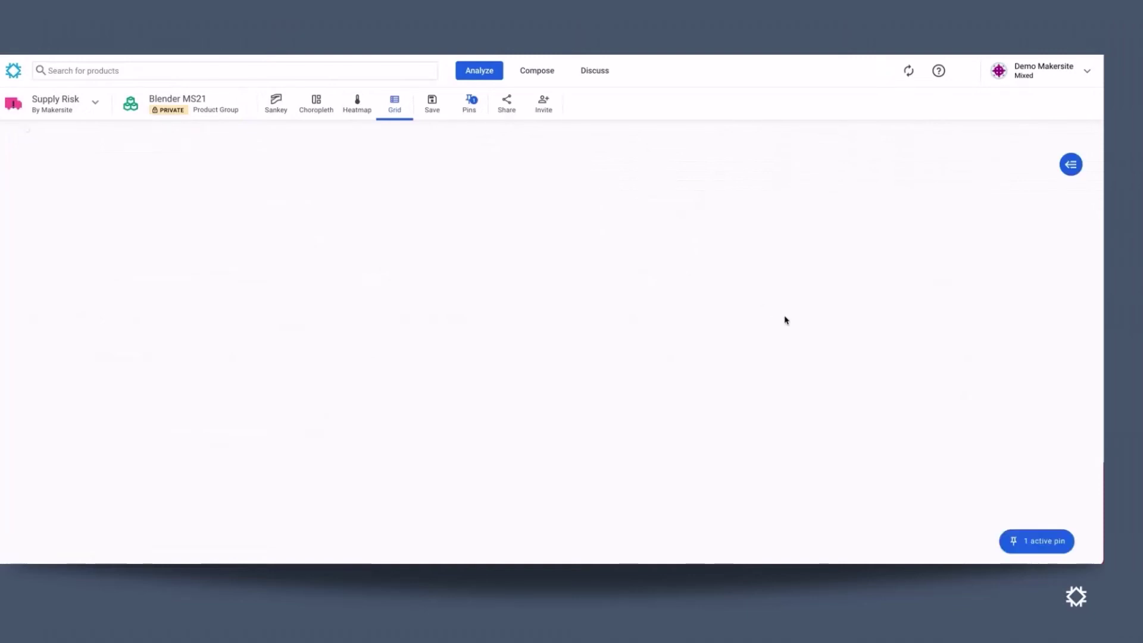
click(283, 99)
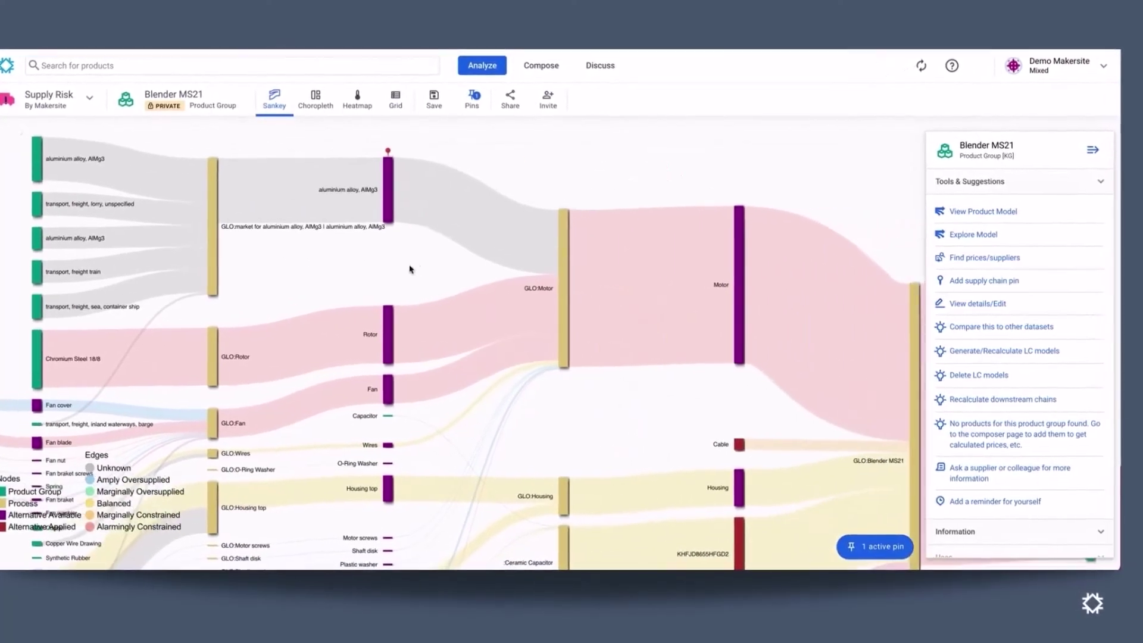
Step: Pan the supply-risk Sankey to review flows from Amply Oversupplied to Alarmingly Constrained
scroll(411, 257, right, 5)
scroll(553, 401, left, 10)
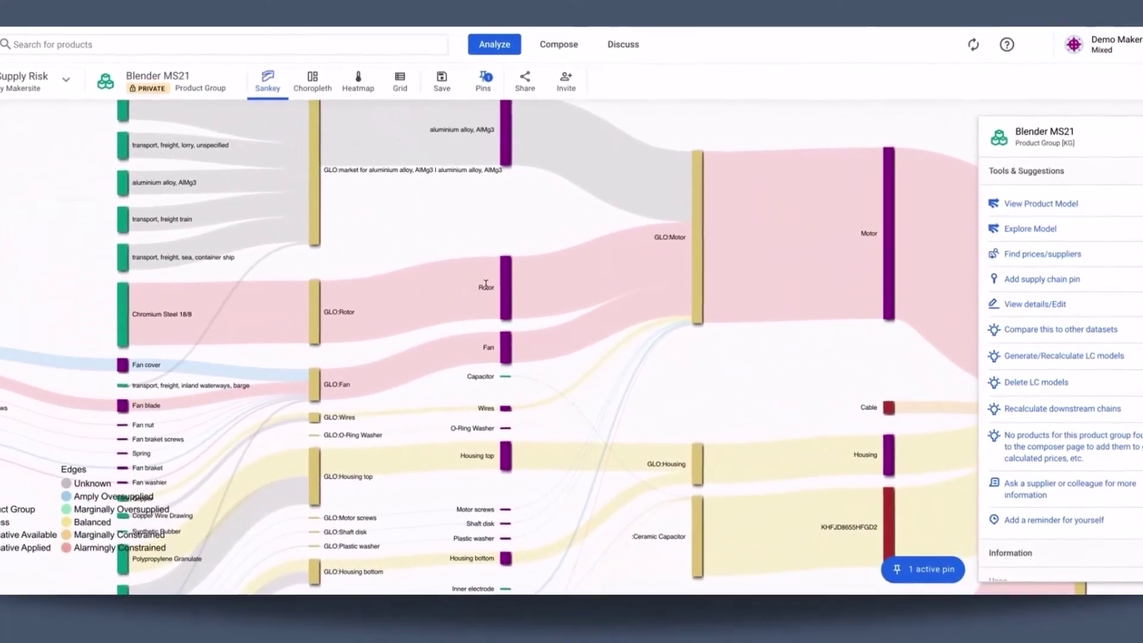
drag(413, 242, 461, 249)
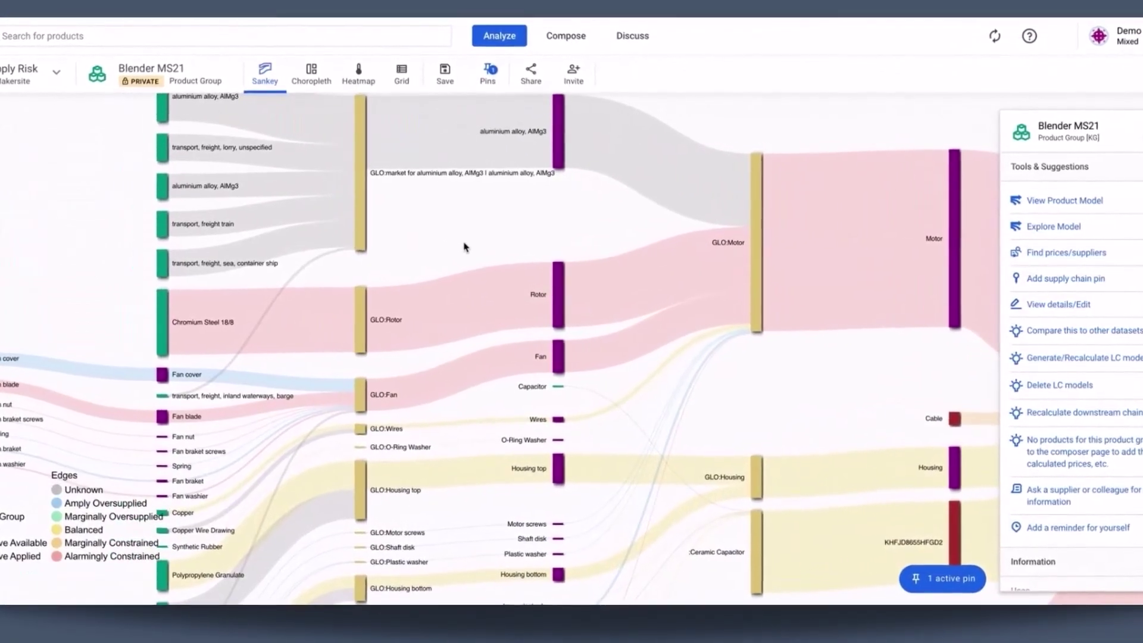
scroll(523, 209, left, 3)
scroll(524, 214, right, 5)
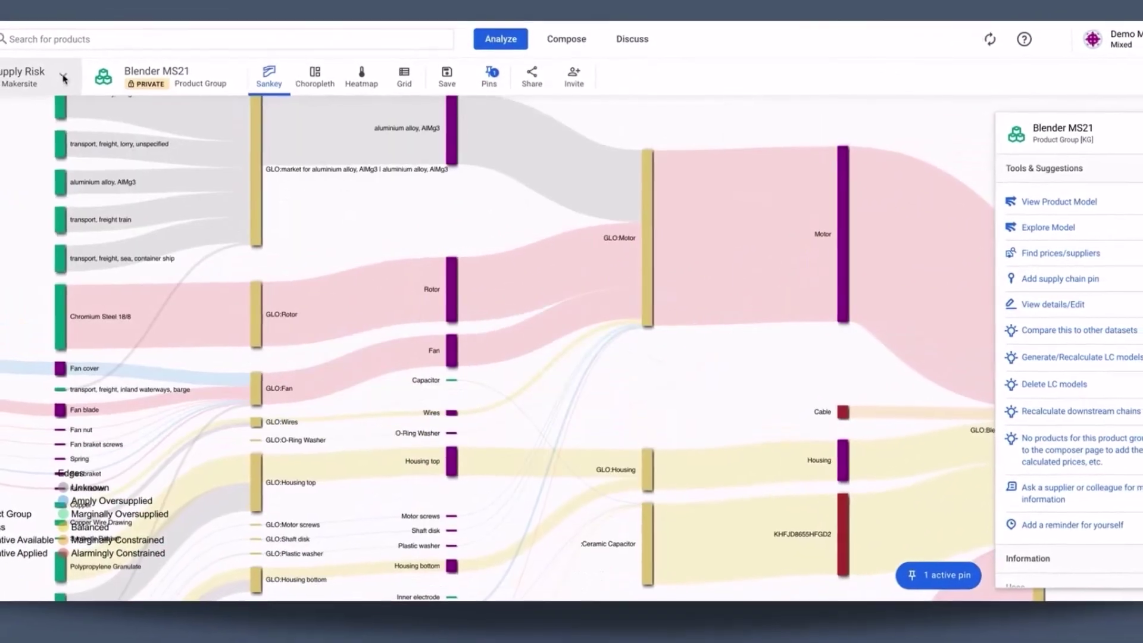
click(64, 76)
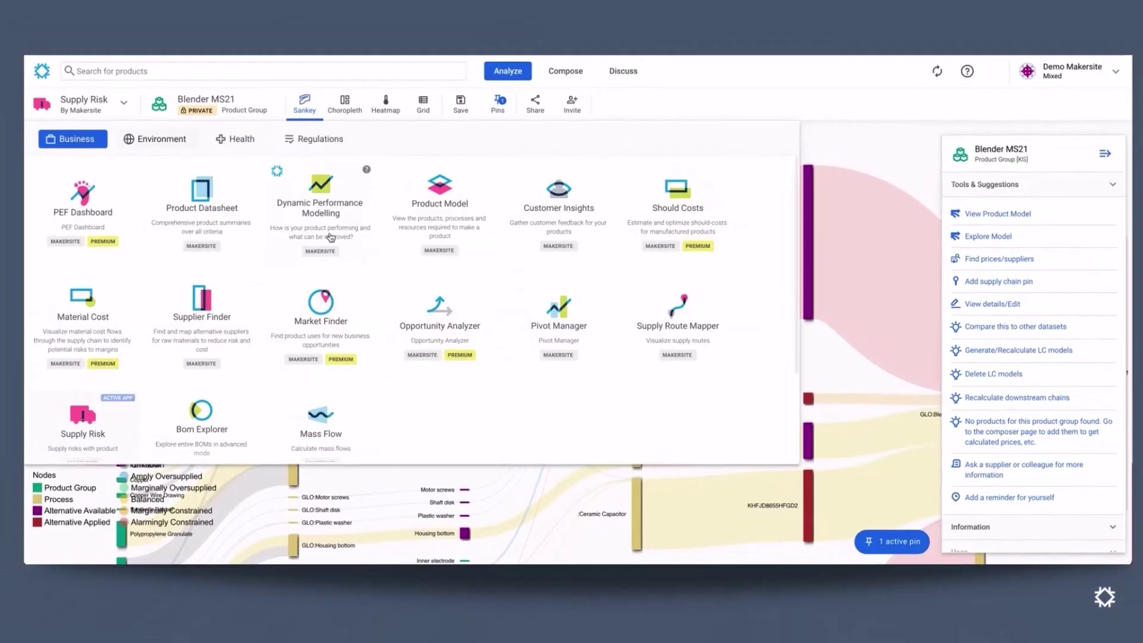
Step: Open the LC_Blender MS21 Life Cycle Sankey from Dynamic Performance Modelling
click(324, 182)
scroll(774, 369, down, 4)
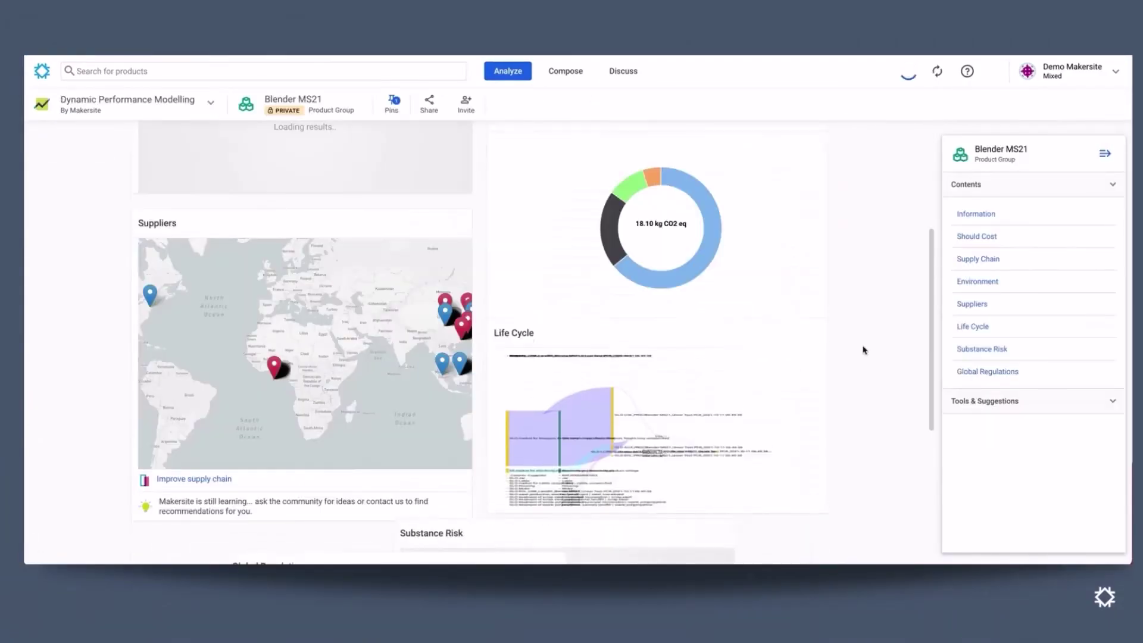
scroll(668, 411, down, 2)
click(668, 411)
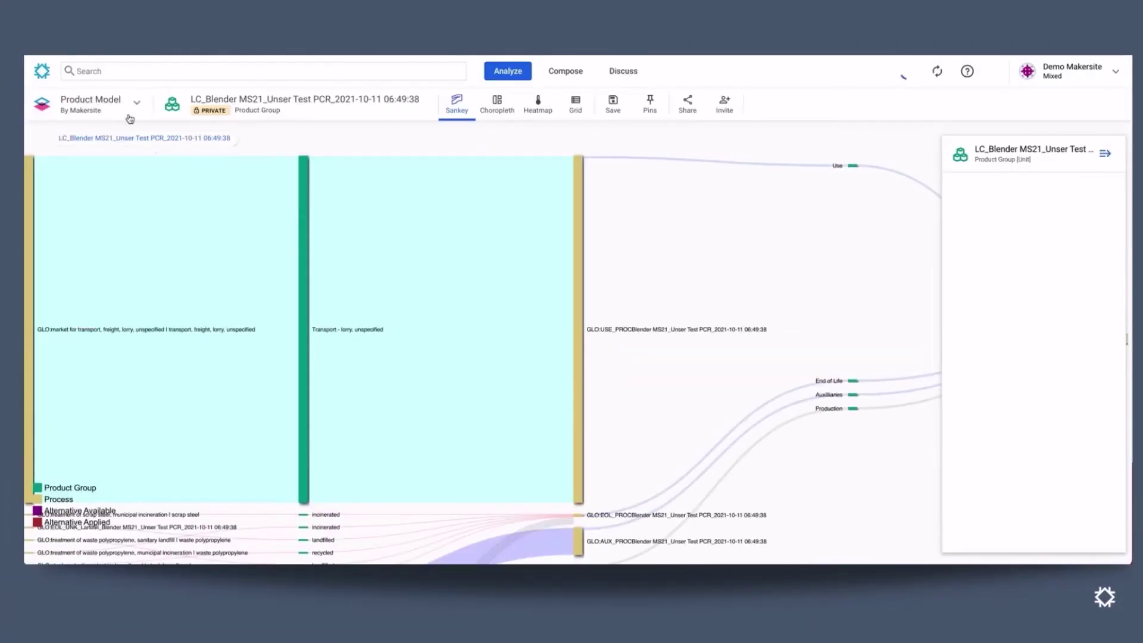
Step: Set the Sankey's environmental indicator to Climate Change – Total
click(123, 101)
click(153, 140)
click(80, 203)
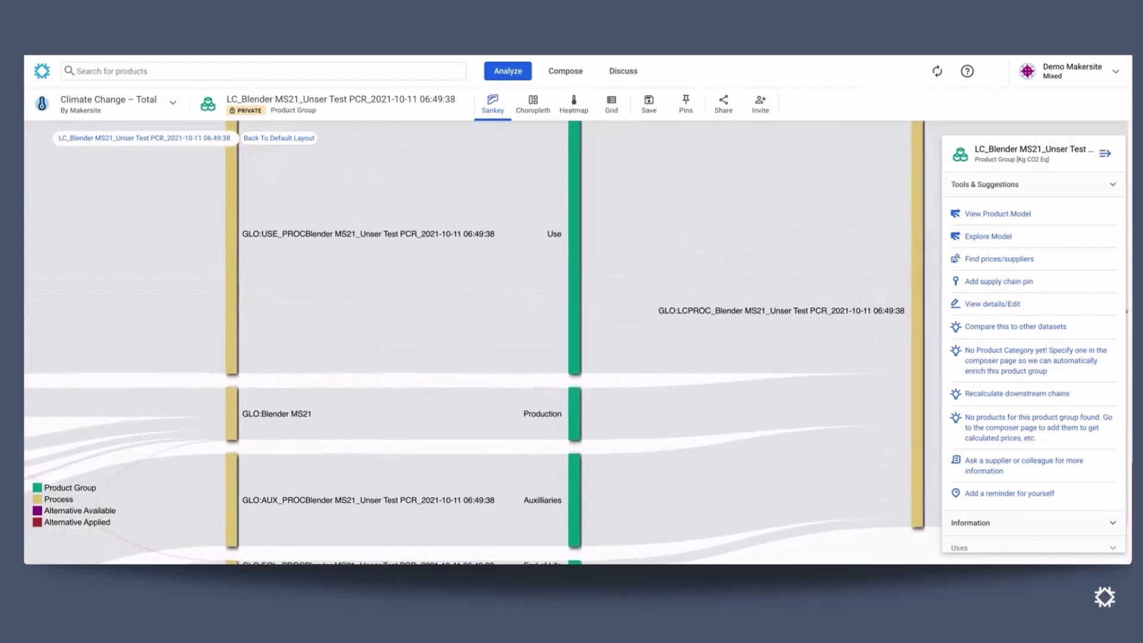
Step: Pan the climate Sankey to bring the End of Life node into view
drag(619, 382, 596, 348)
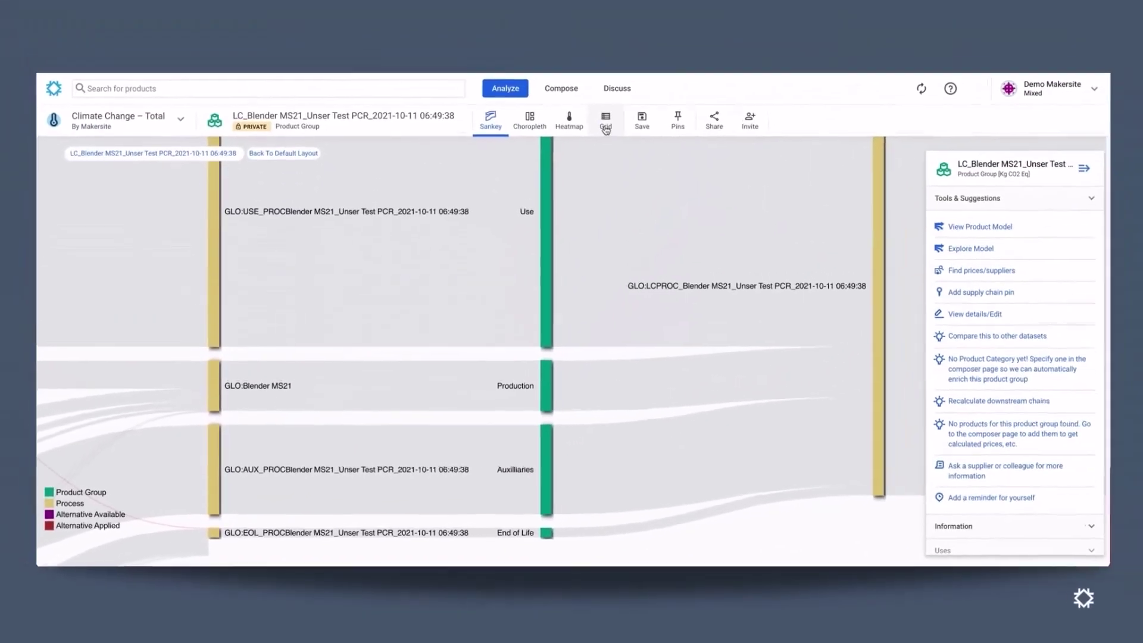
Step: Show climate results as a fully expanded grid: Use 20.5, Auxiliaries 6.77, Production 3.80, total 31.8
click(603, 125)
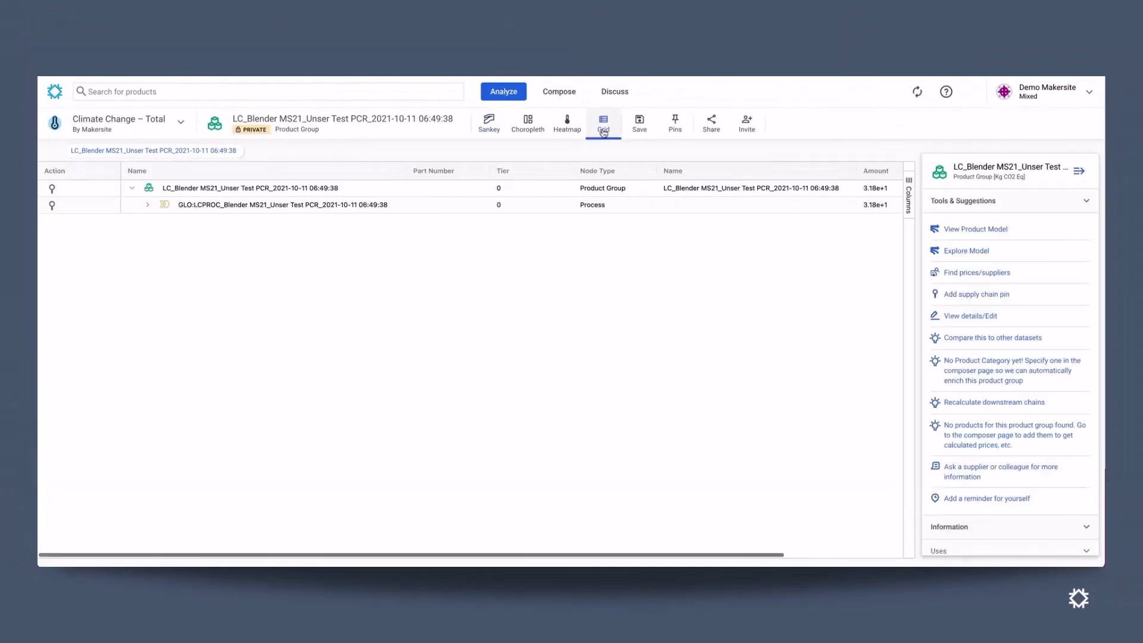
click(110, 173)
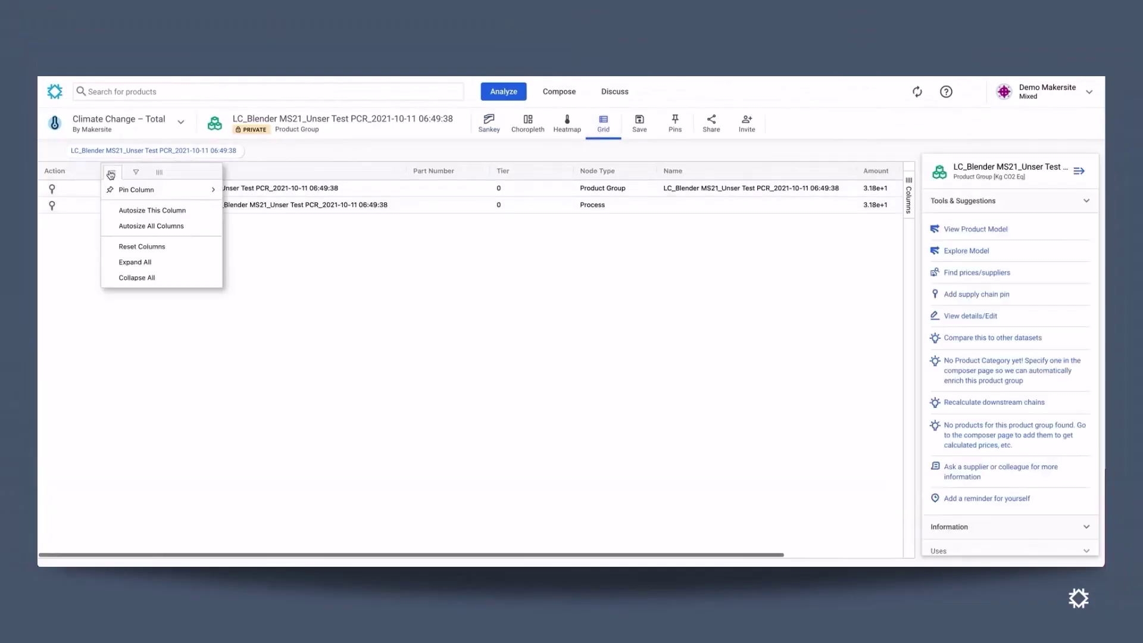
click(135, 261)
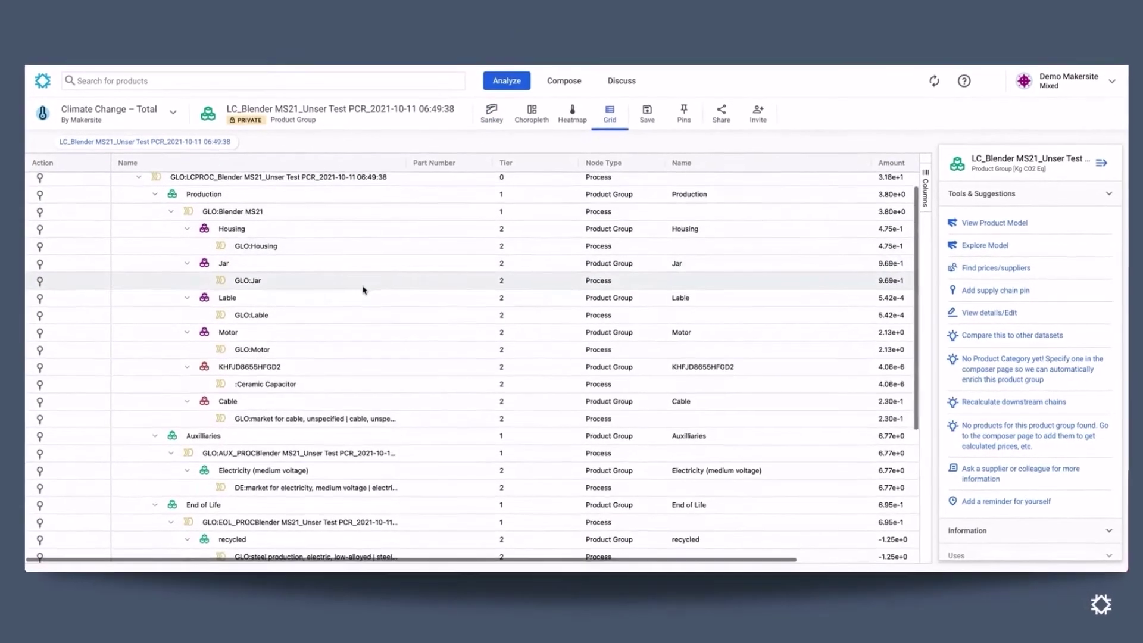
scroll(364, 290, down, 5)
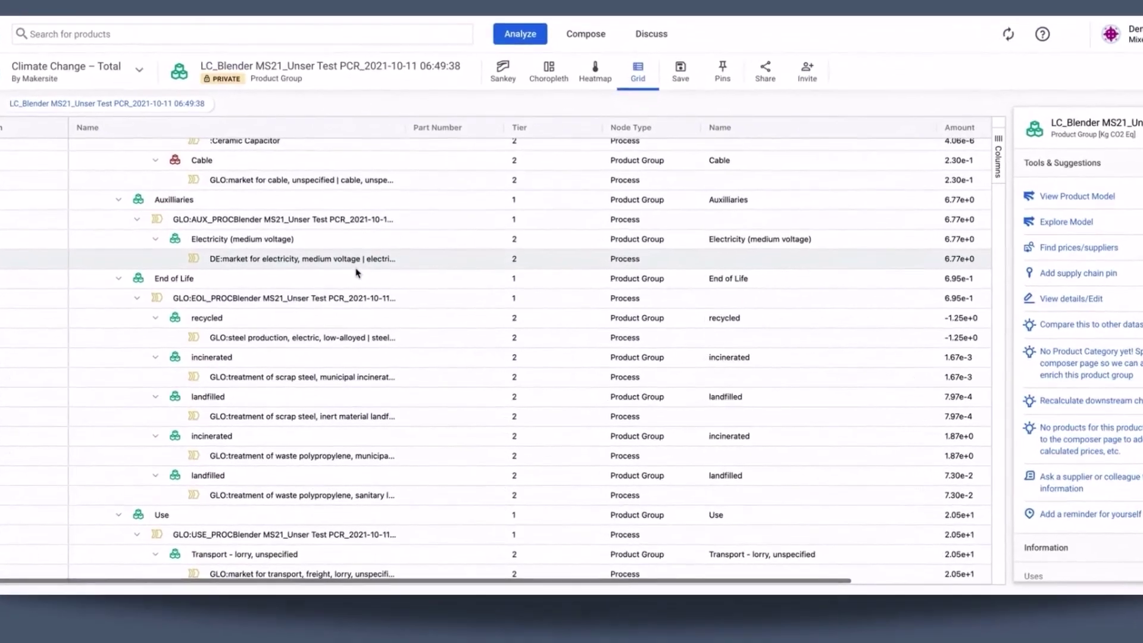
scroll(357, 275, up, 5)
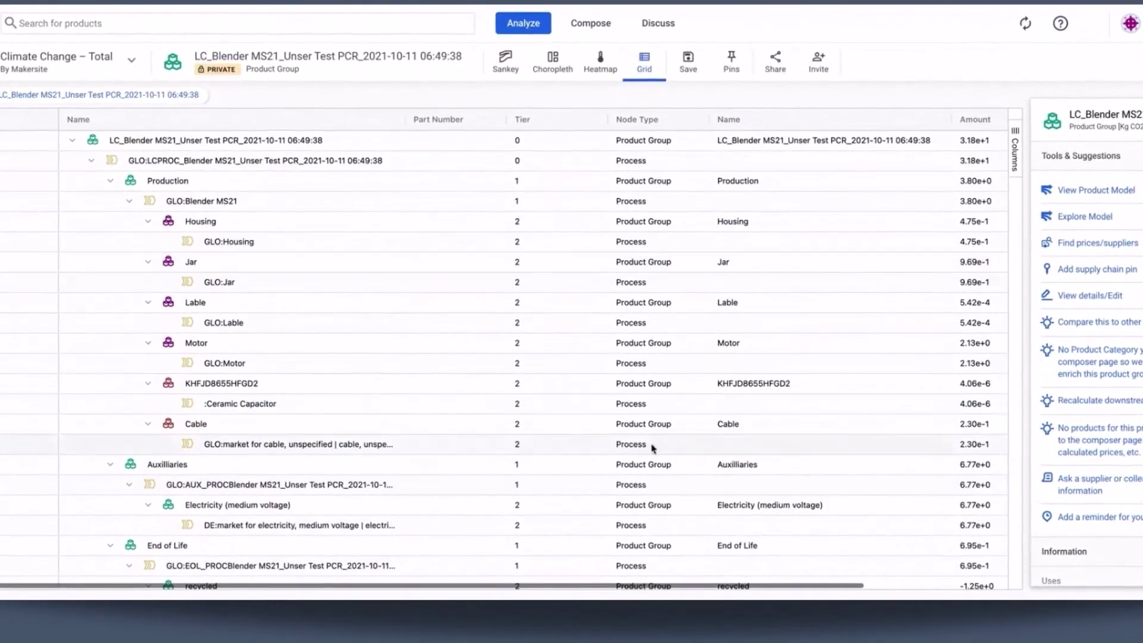